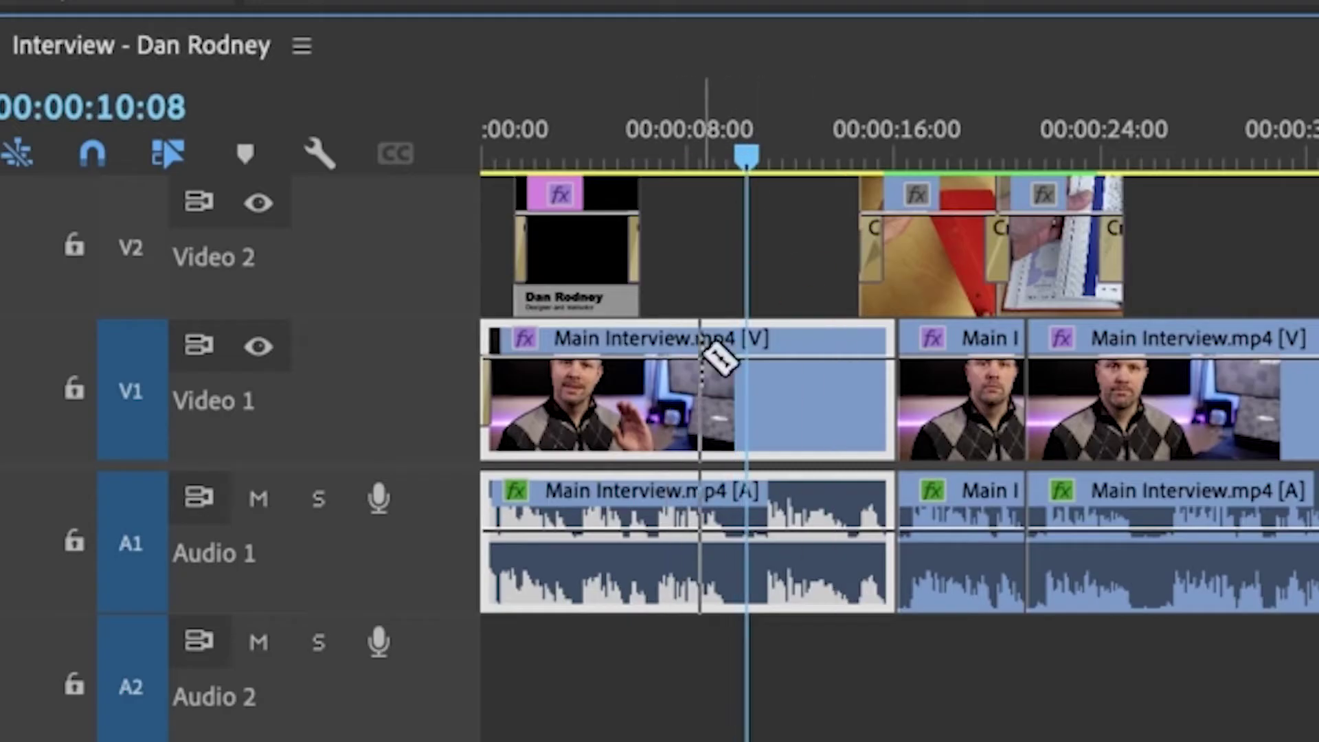
Cut the first Main Interview.mp4 clip at 00:00:09:20 with the Razor Tool, where the pause in speech begins.
left_click_drag(704, 488, 700, 485)
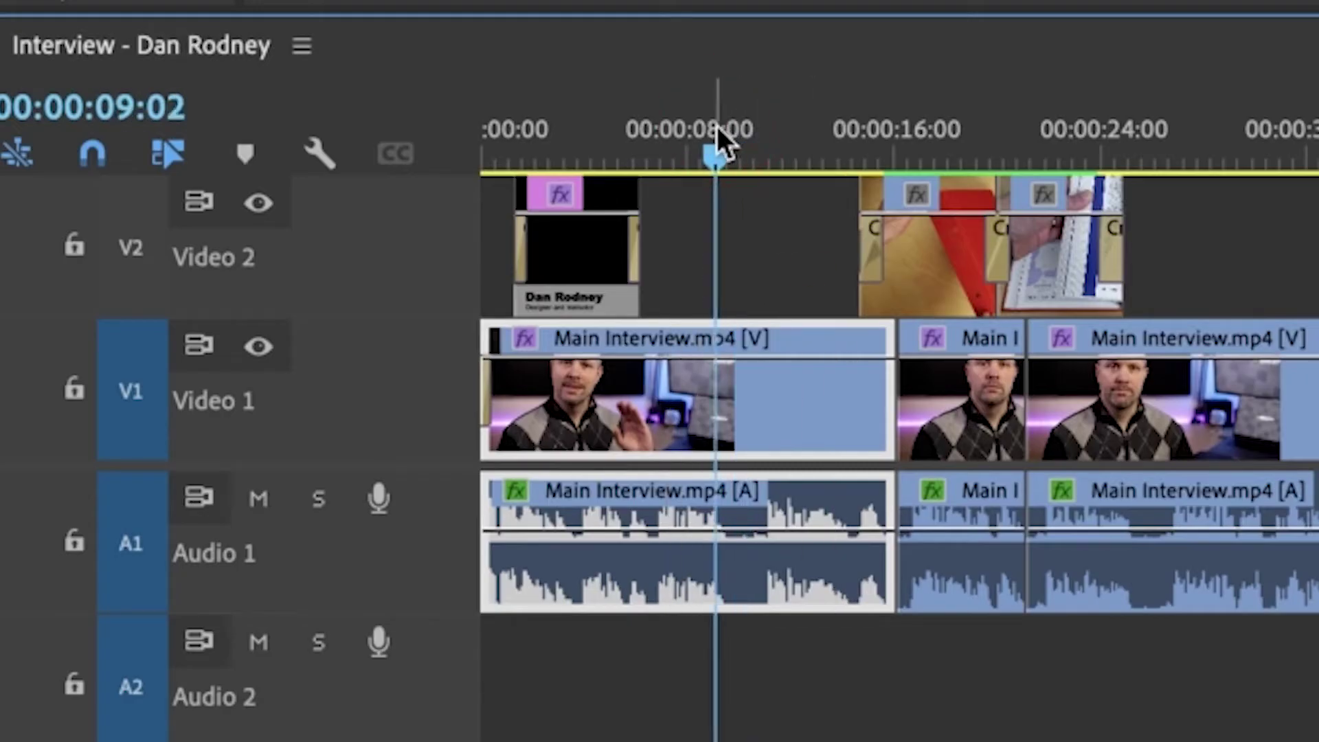
left_click(407, 532)
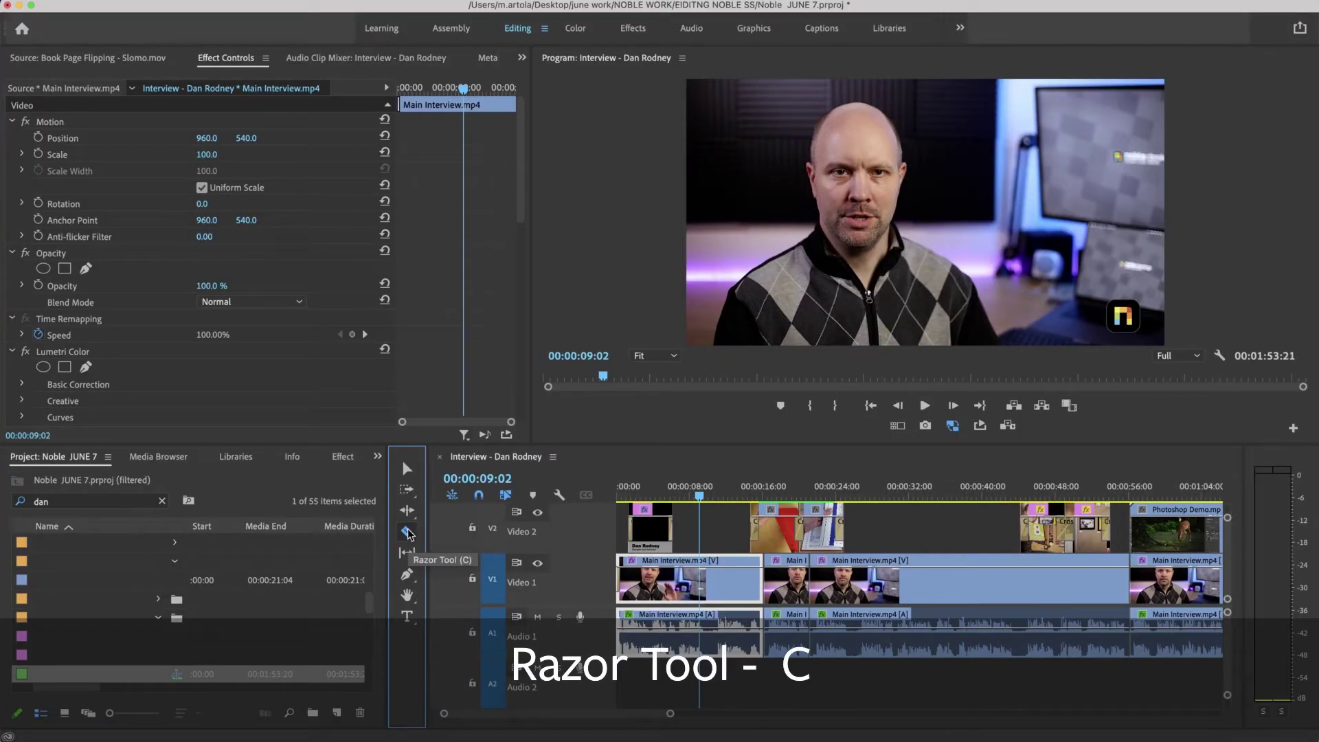
key("space")
key("space")
left_click(705, 585)
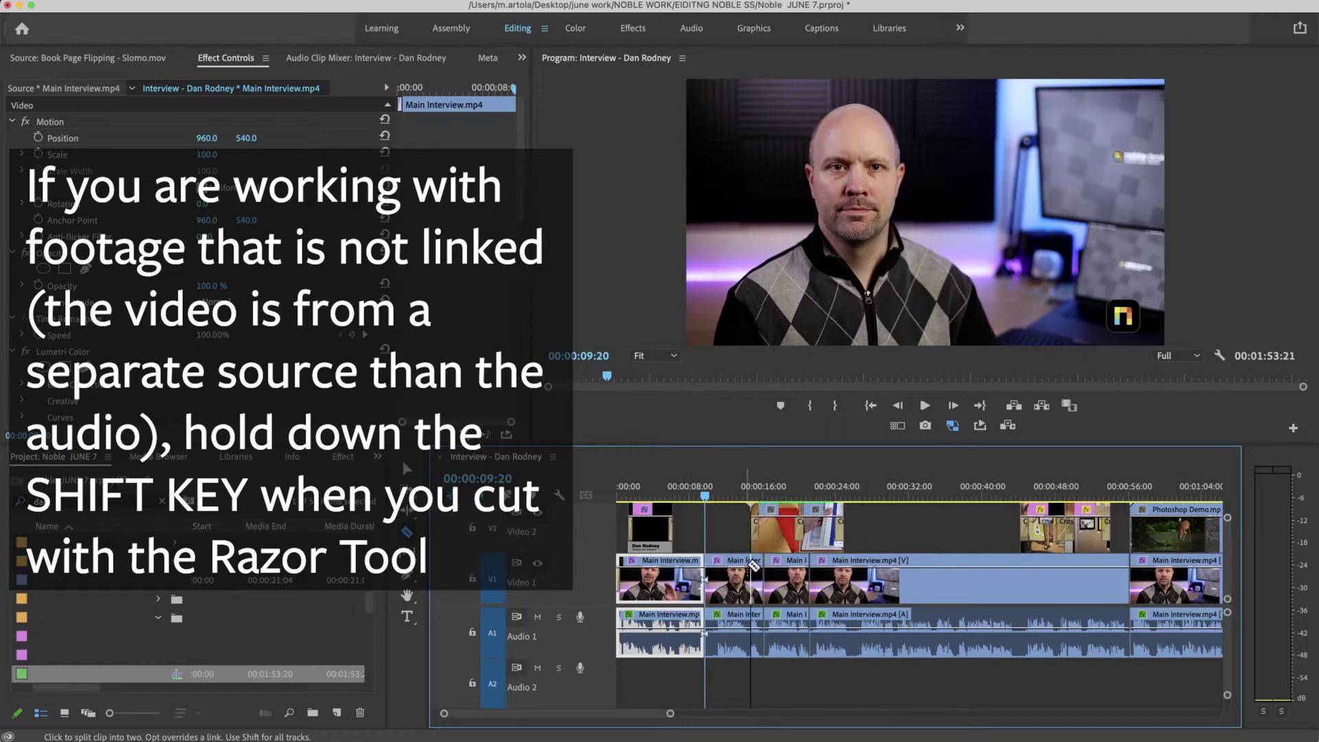
Cut the Main Interview.mp4 clip again at 00:00:10:19 and delete the short segment between the two cuts.
key("space")
key("space")
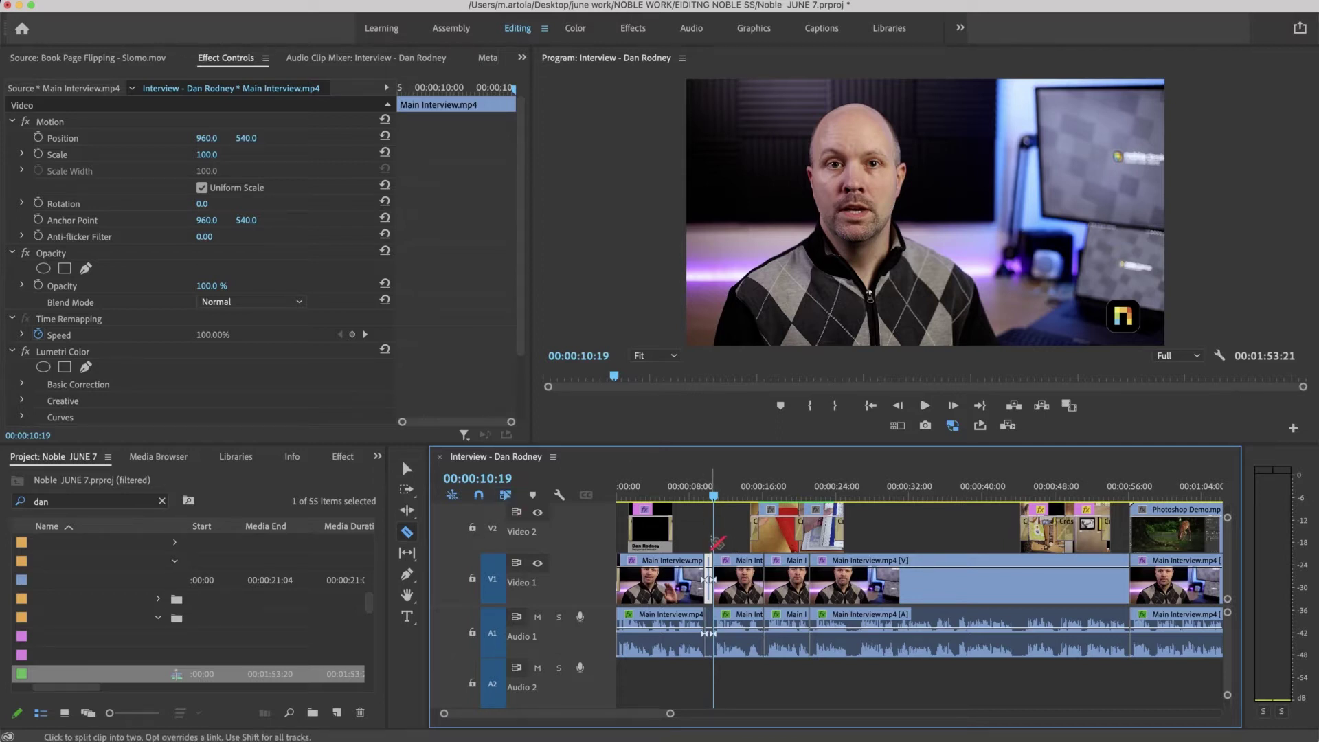
key("v")
left_click_drag(671, 713, 605, 720)
left_click(898, 536)
left_click(898, 584)
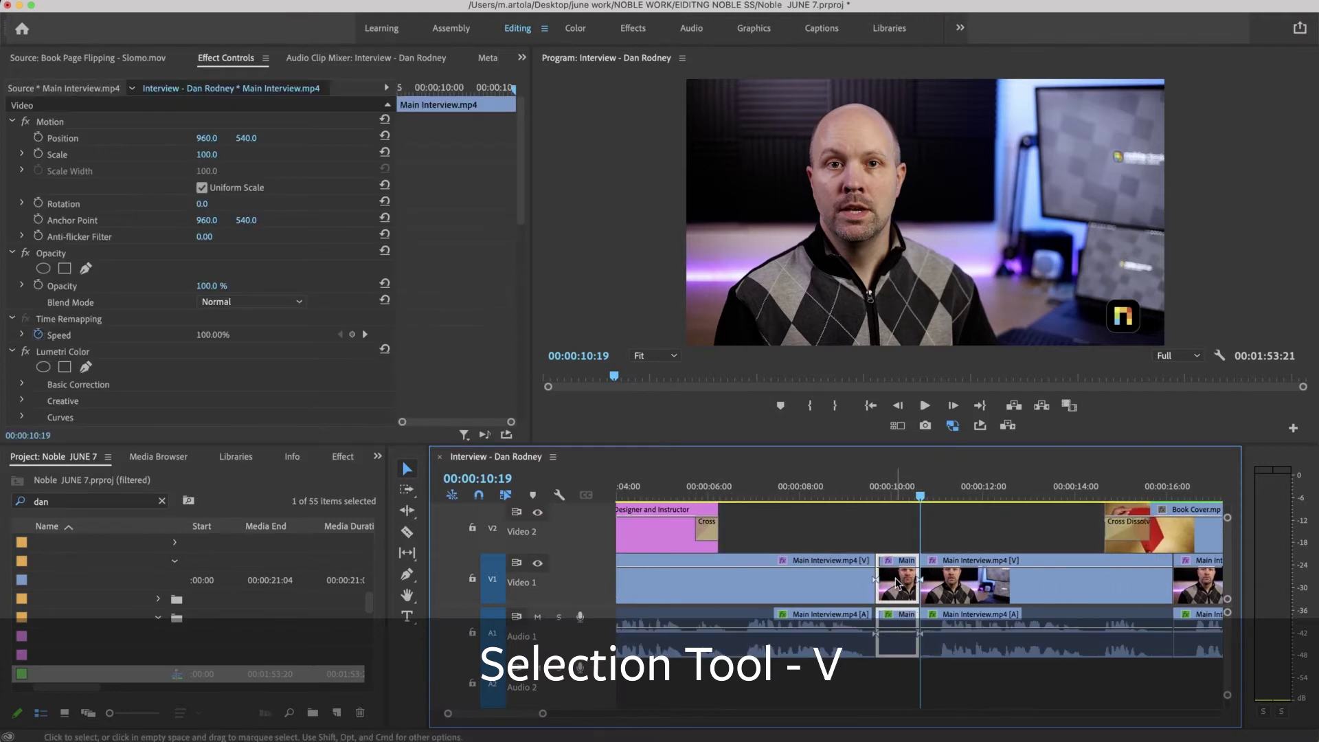
key("Delete")
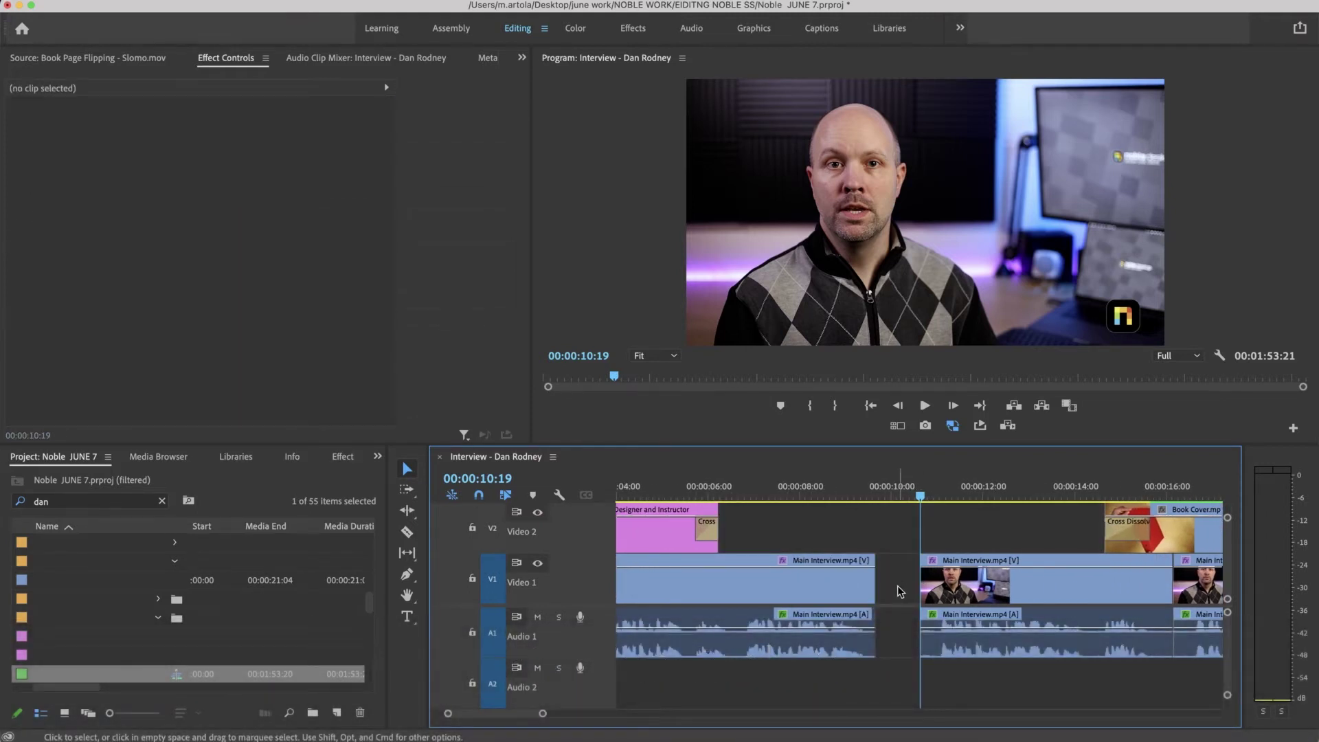
Lock the V3 track holding the Noble Logo and close the gap left between the two Main Interview.mp4 clips.
left_click(898, 591)
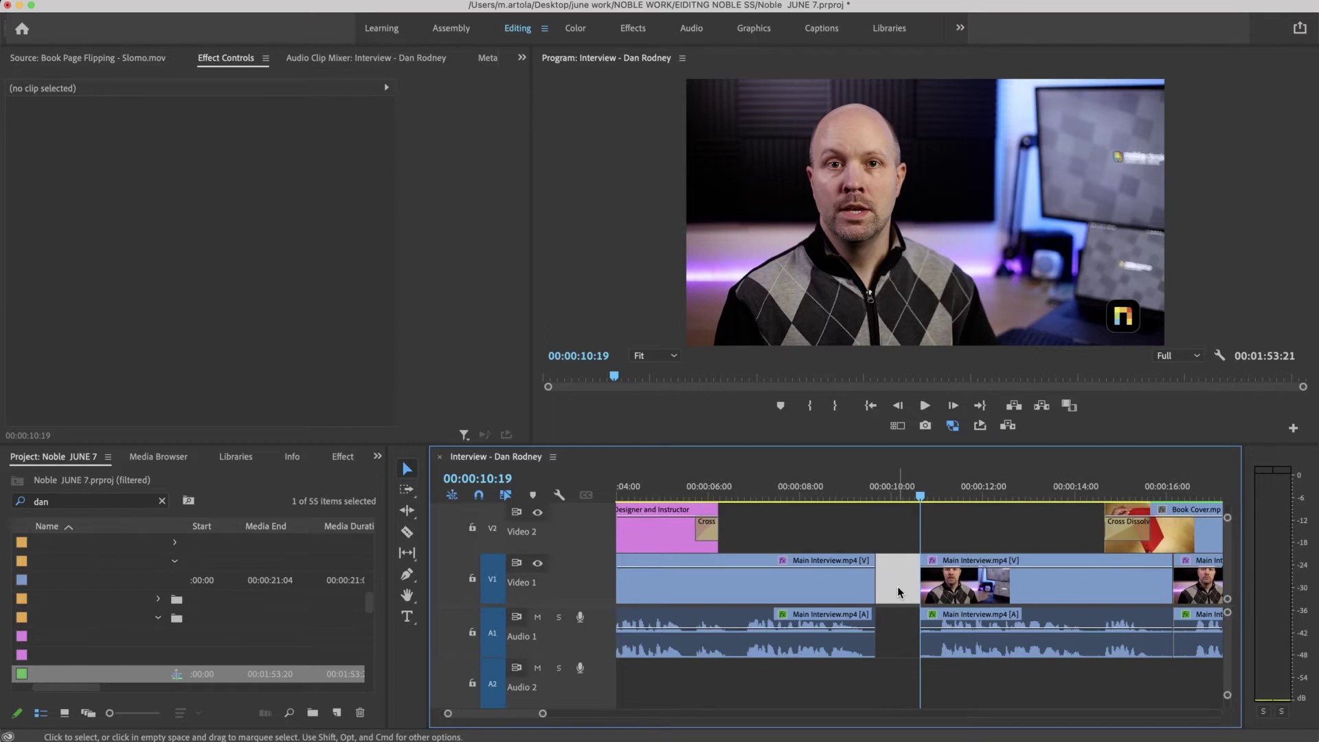
left_click(897, 592)
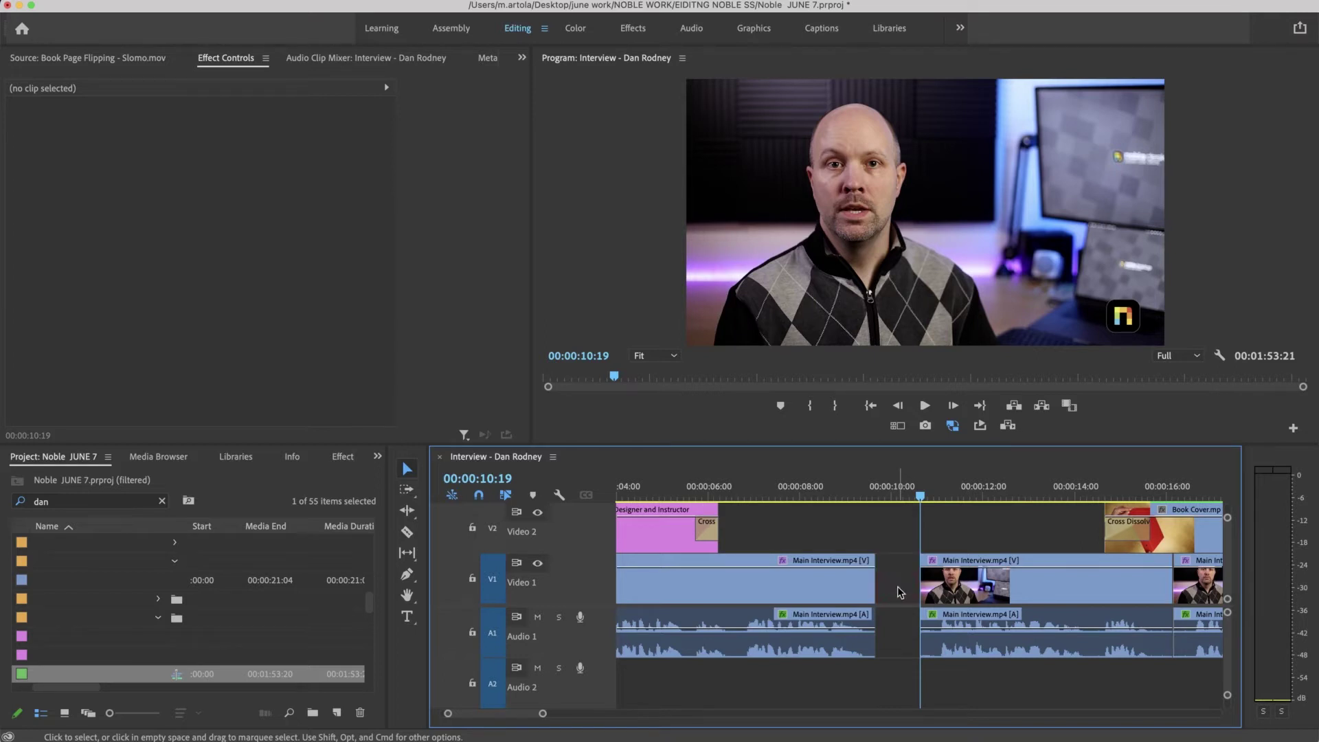
left_click(899, 592)
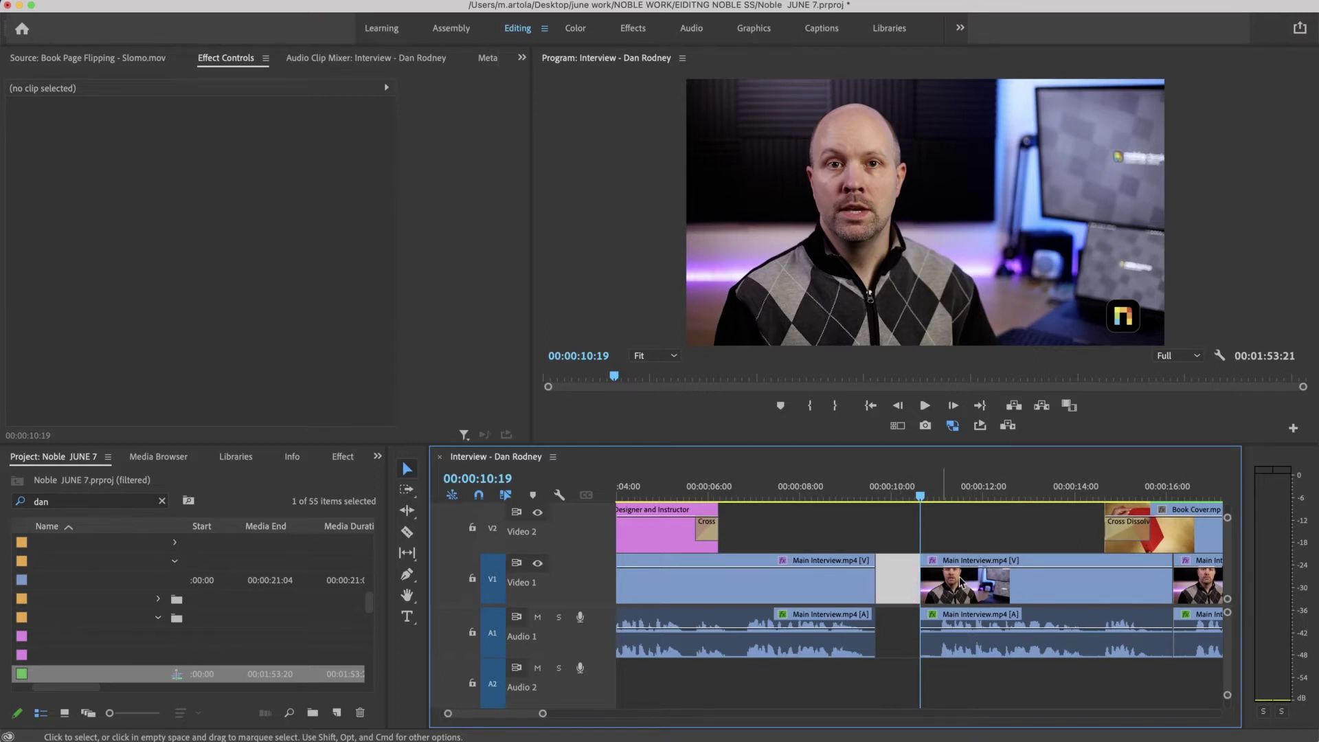
left_click_drag(1227, 520, 1228, 507)
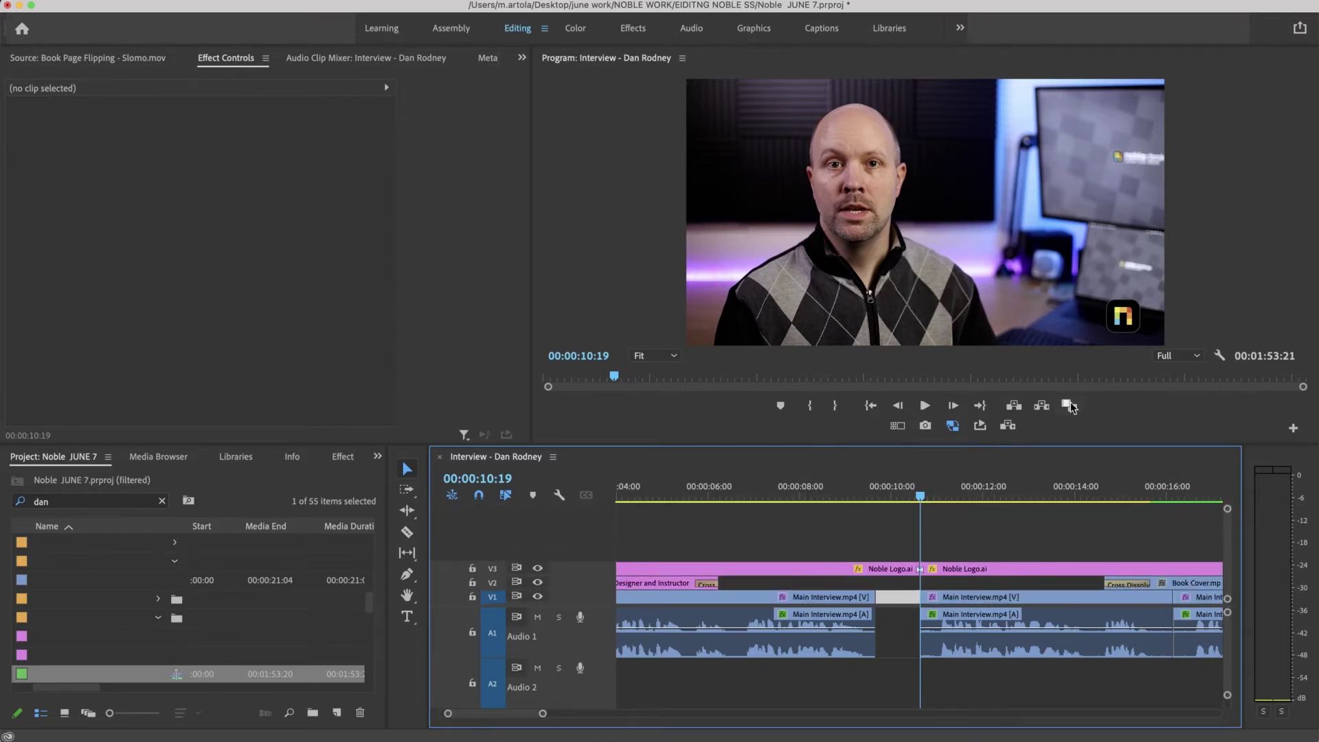
left_click(1109, 332)
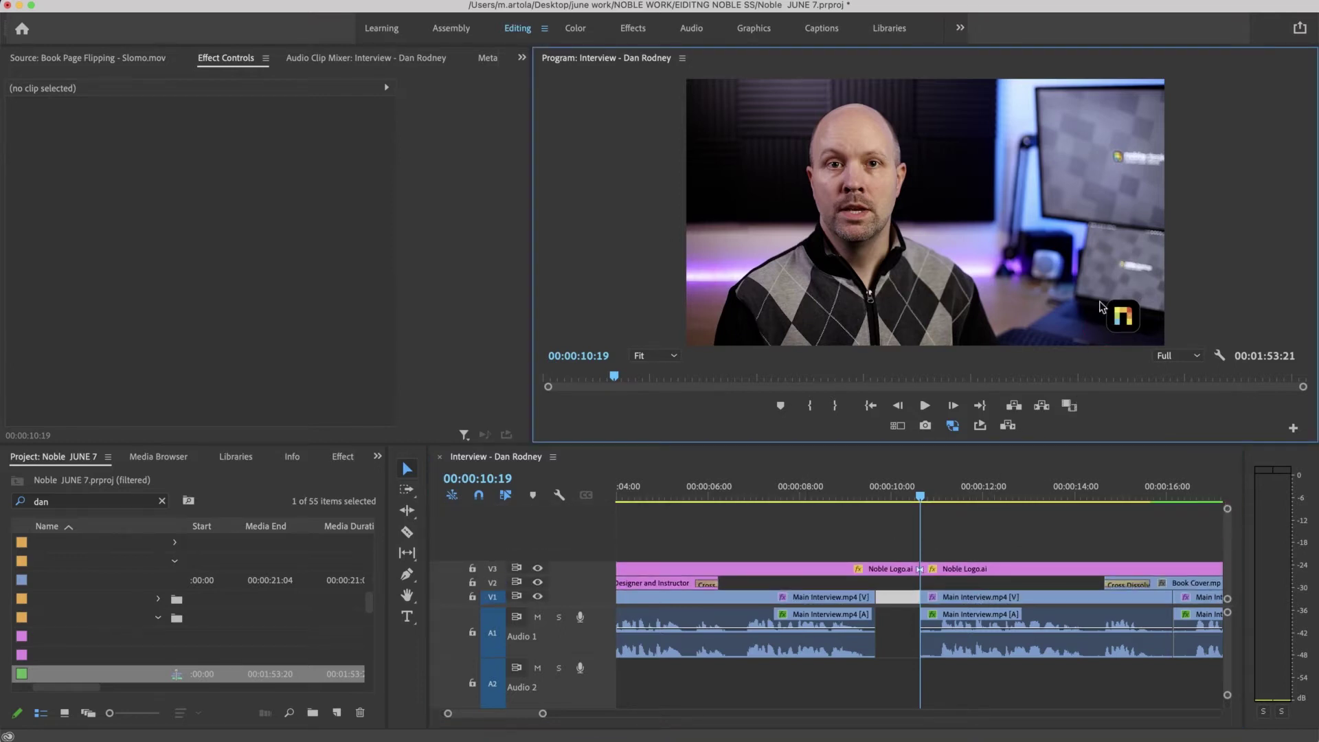
left_click(472, 569)
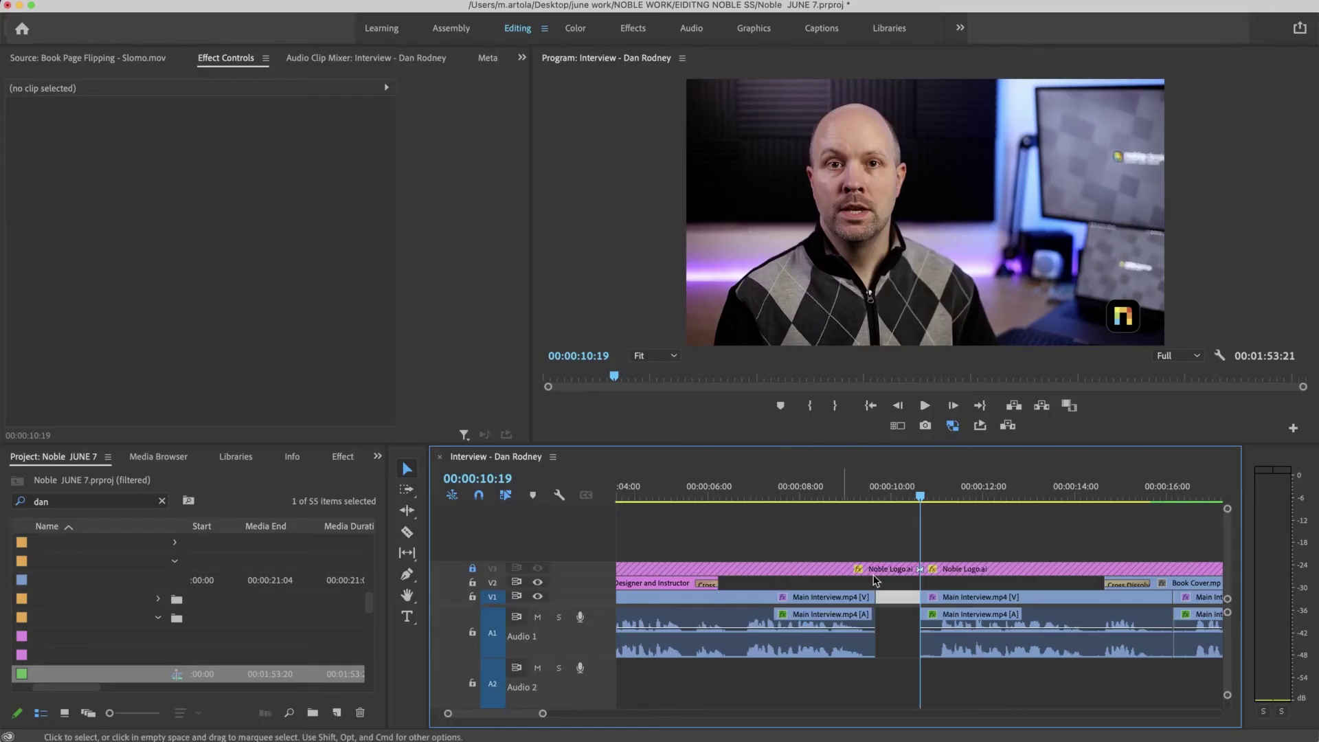
left_click(902, 598)
key("Delete")
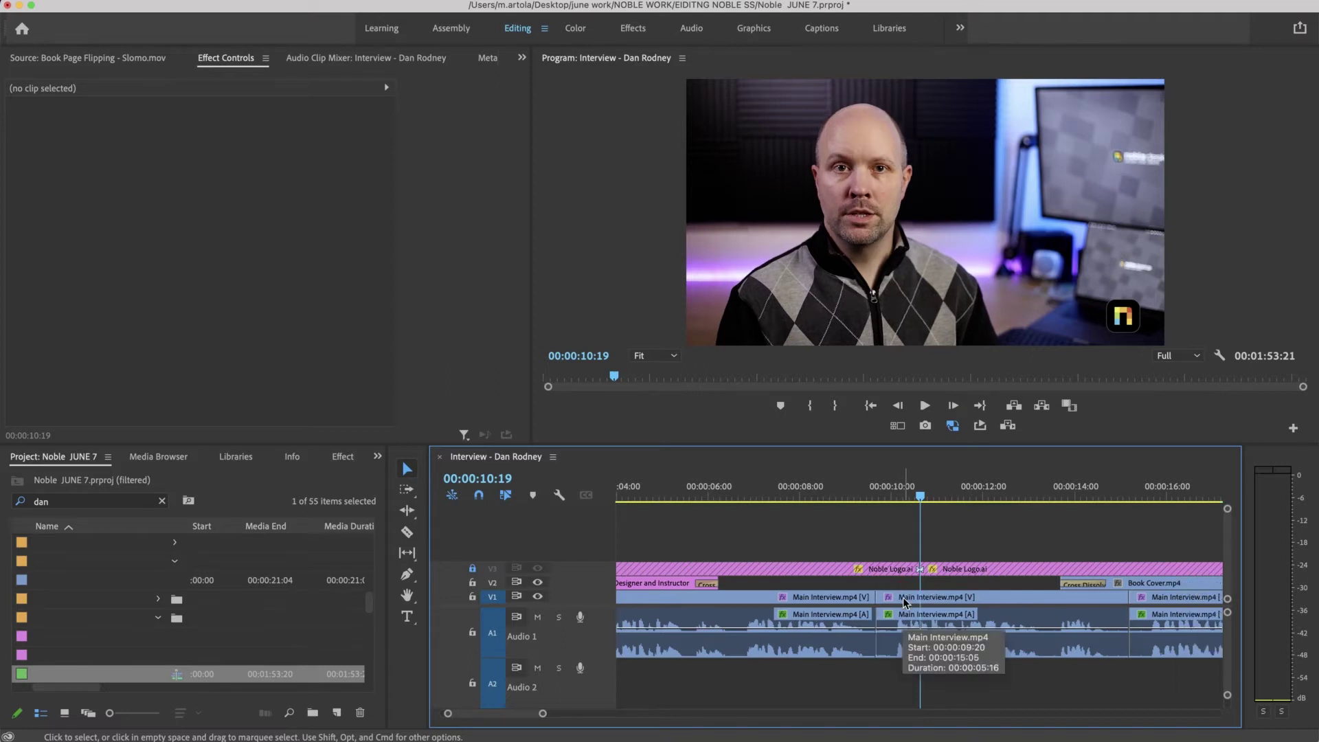
Play back the interview across the cut at 00:00:09:20 to check the jump cut.
left_click_drag(892, 496, 872, 497)
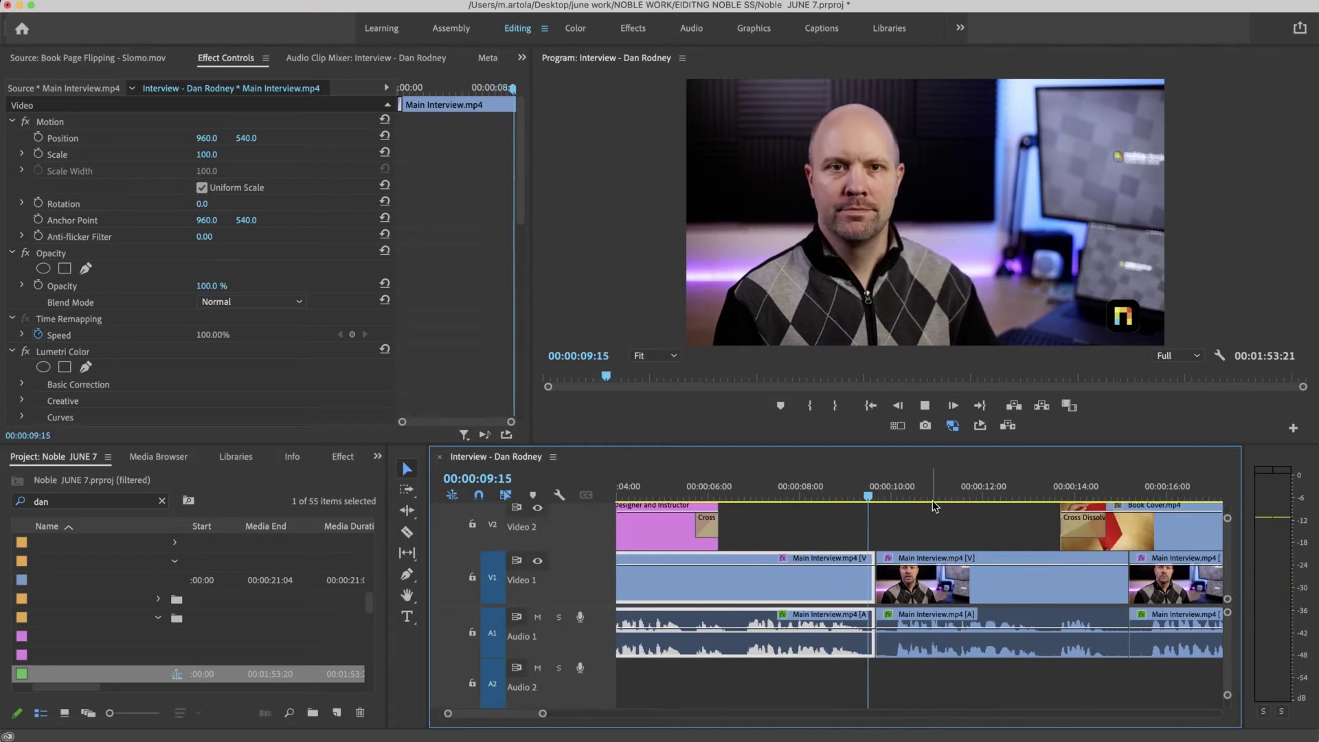
left_click(851, 493)
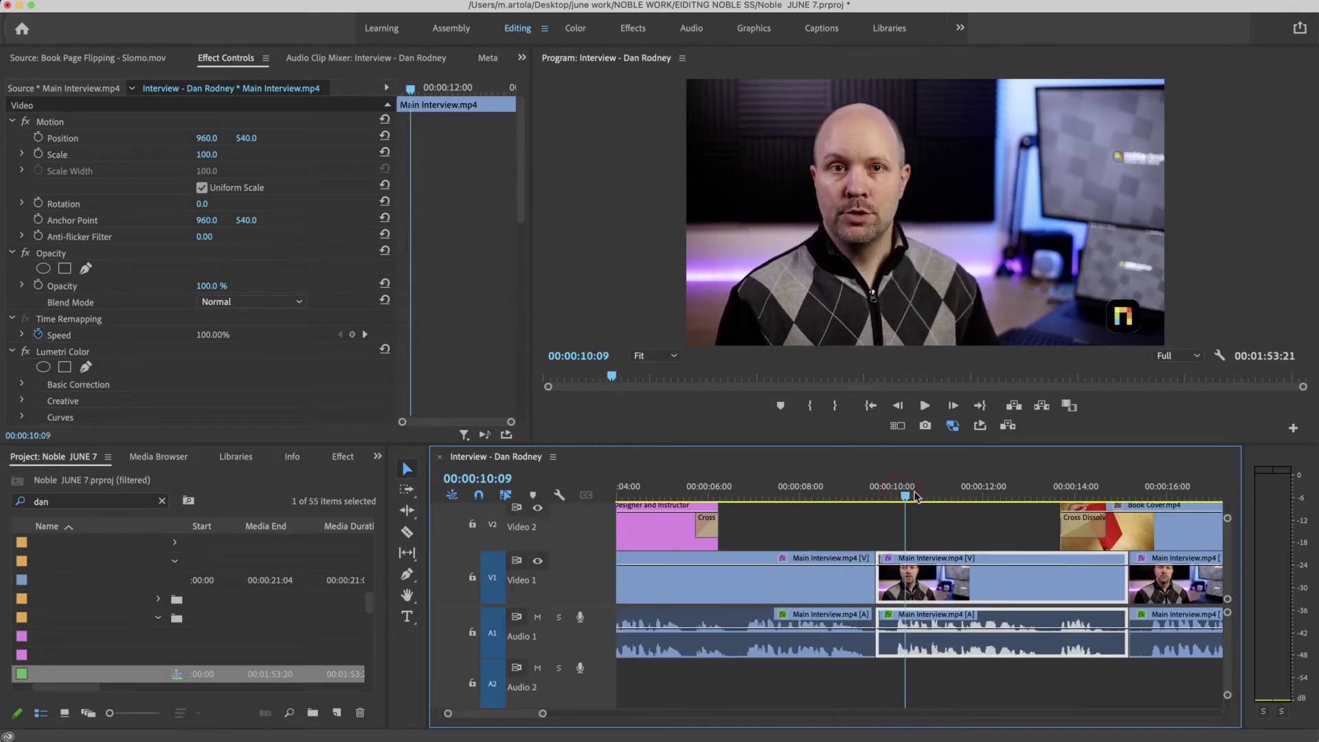
key("space")
Scale up and reframe the Main Interview.mp4 clip that follows the cut to give it a closer framing.
left_click_drag(939, 505, 963, 519)
double_click(945, 572)
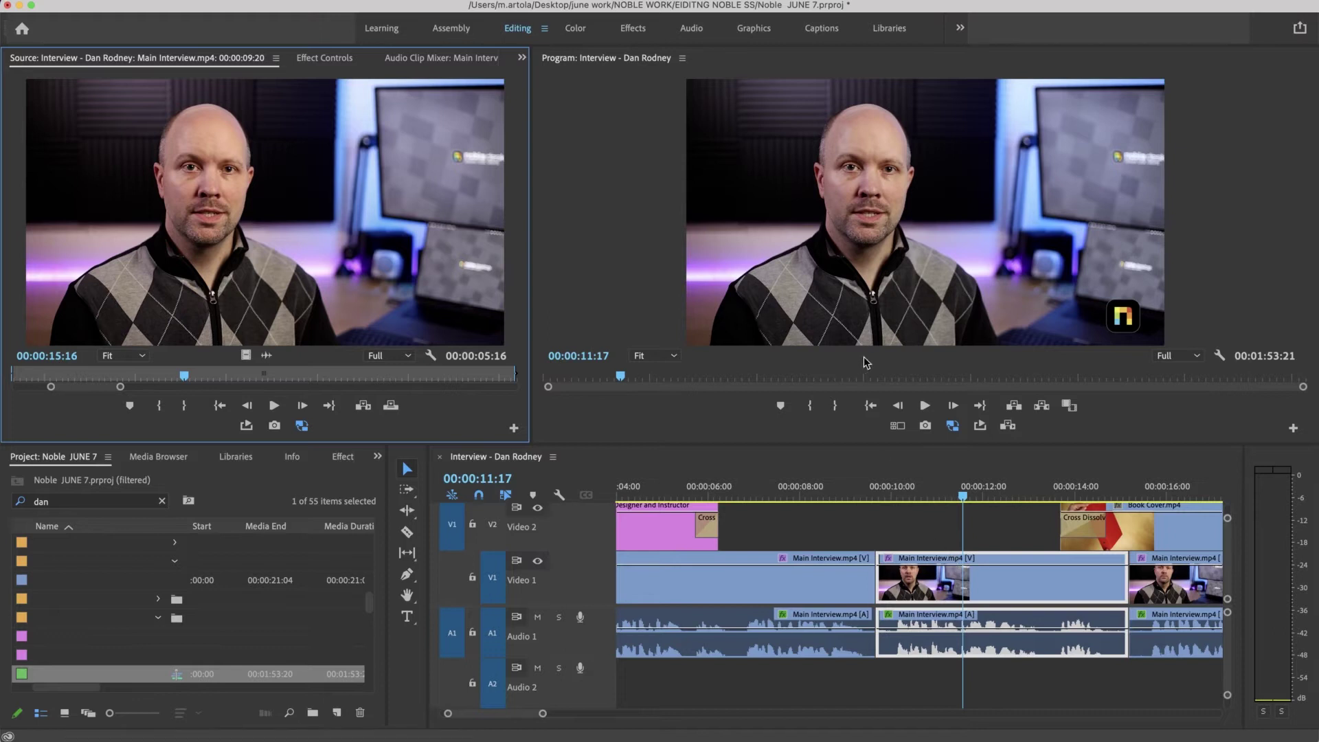
left_click(324, 61)
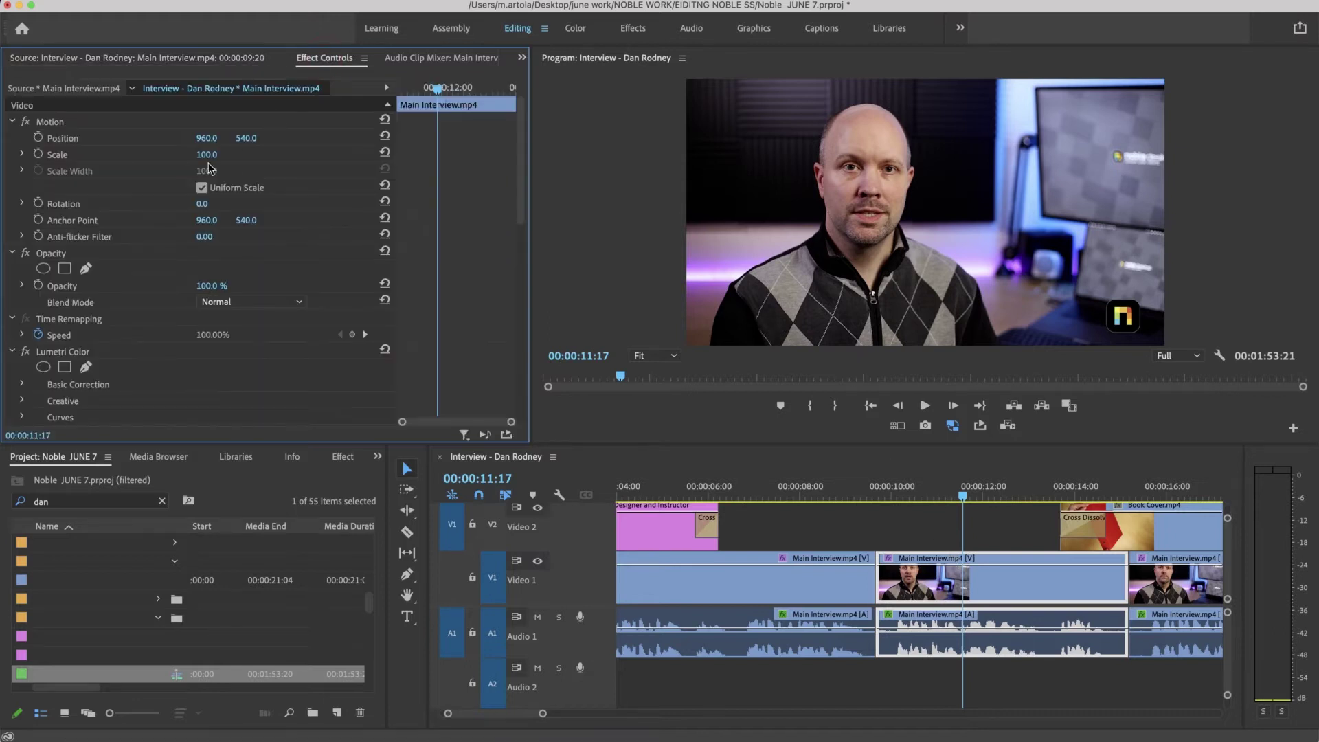
left_click_drag(215, 154, 178, 156)
Play back from 00:00:08:06 through the cut to review the change to the closer framing.
left_click(811, 496)
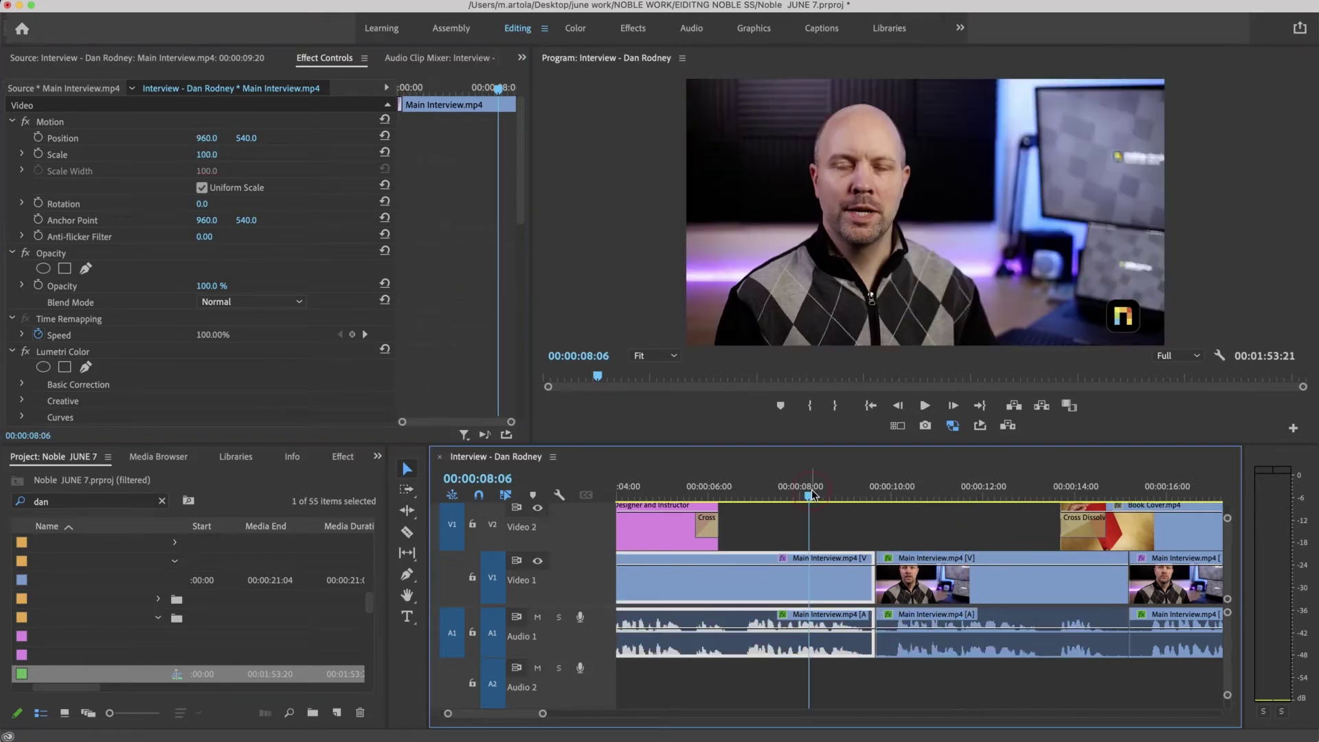
key("space")
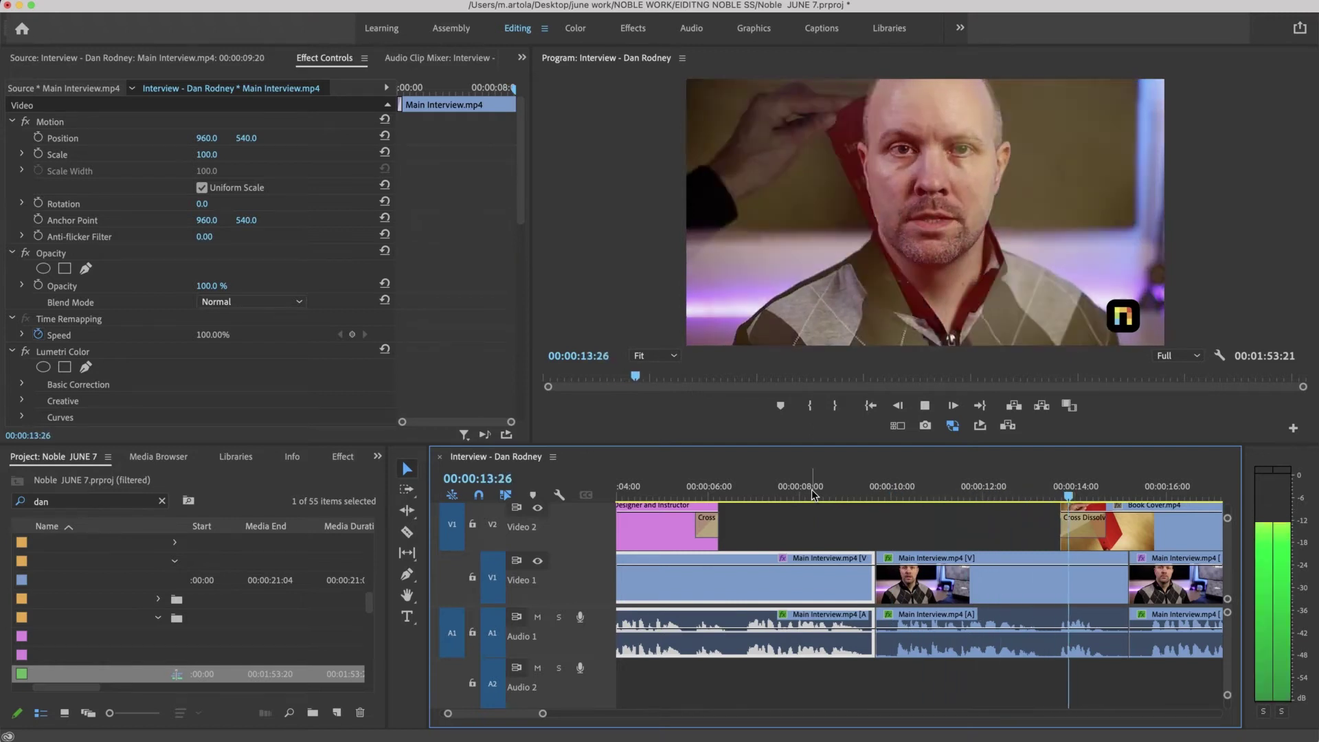
key("space")
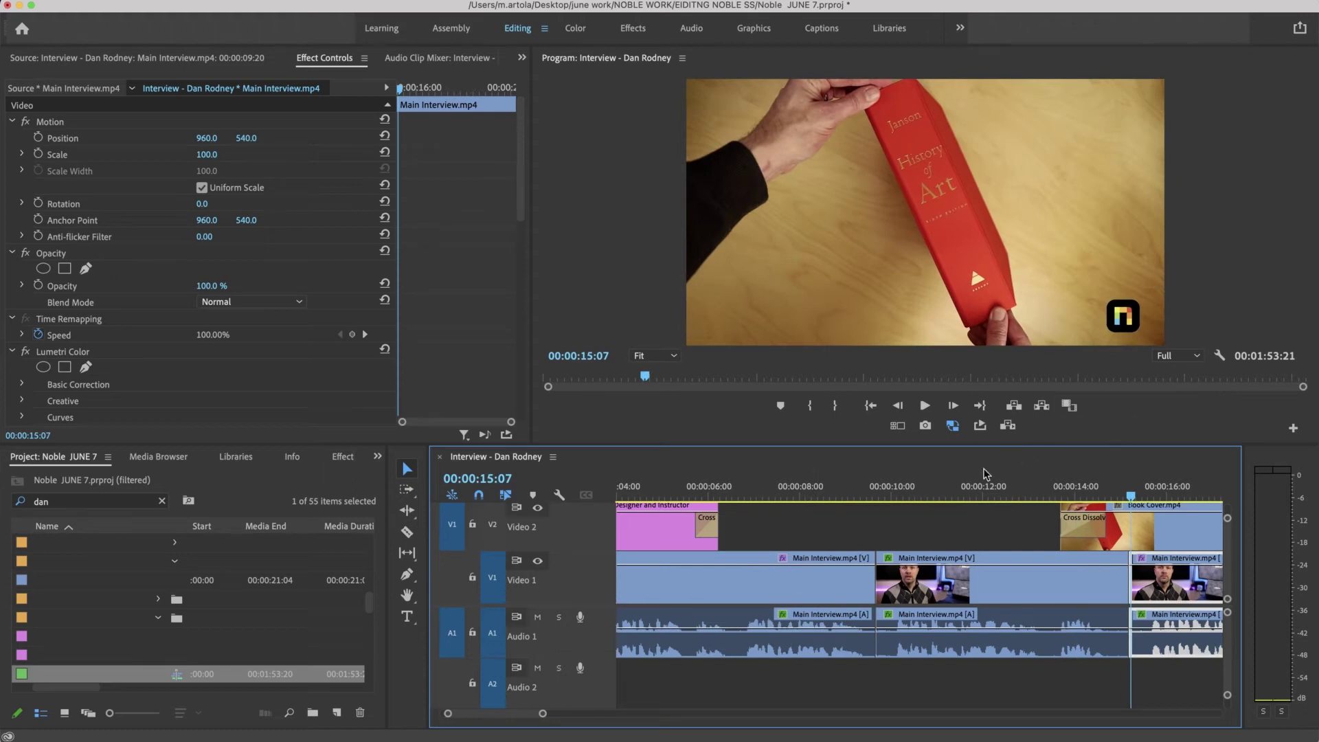
left_click_drag(986, 487, 872, 525)
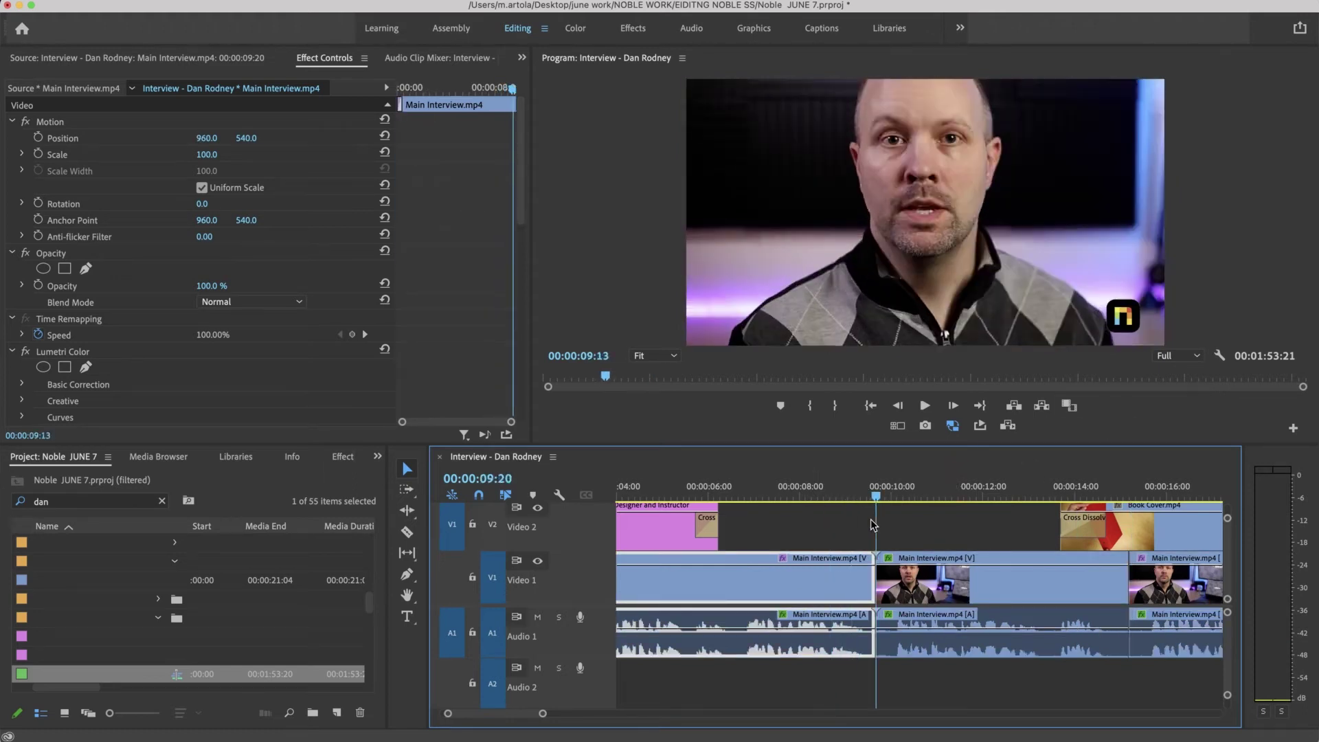
Undo the reframing, the gap removal, the segment deletion and both razor cuts on the Main Interview.mp4 clip.
left_click(942, 558)
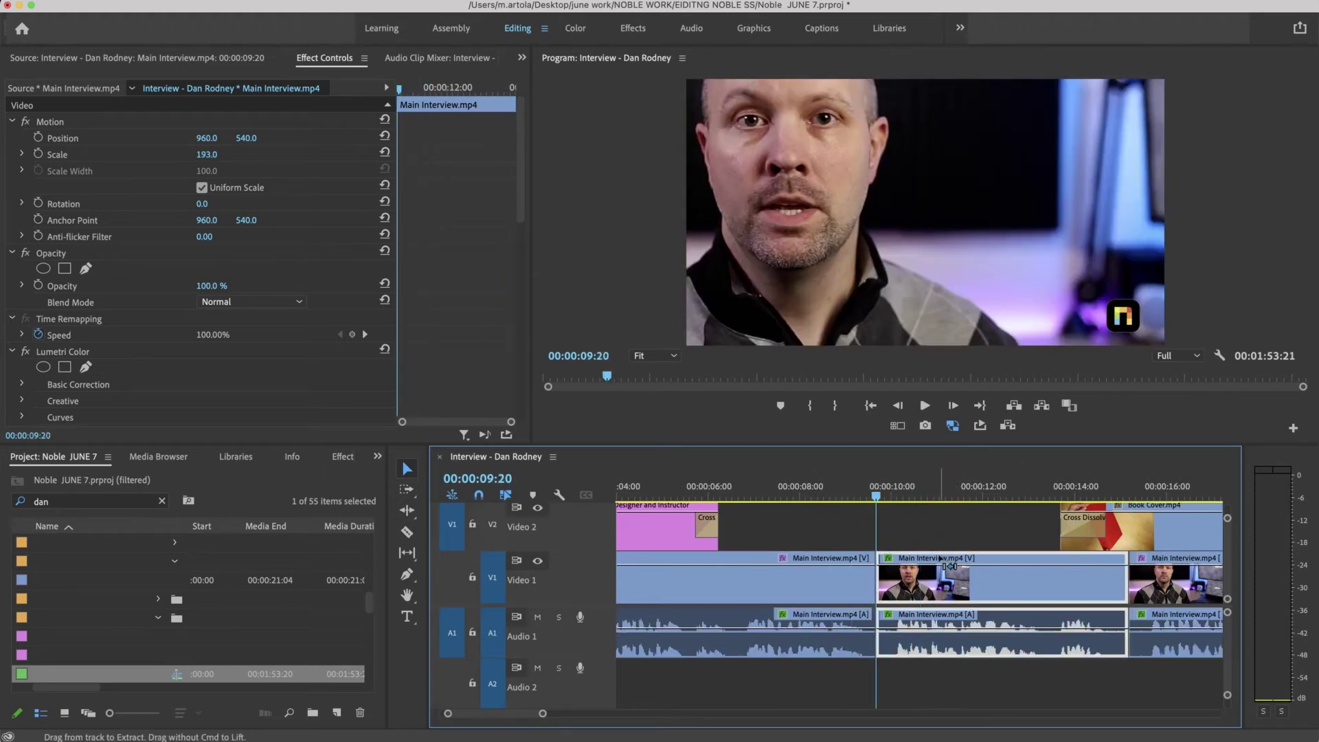
key("super+z")
key("super+z")
key("super+z")
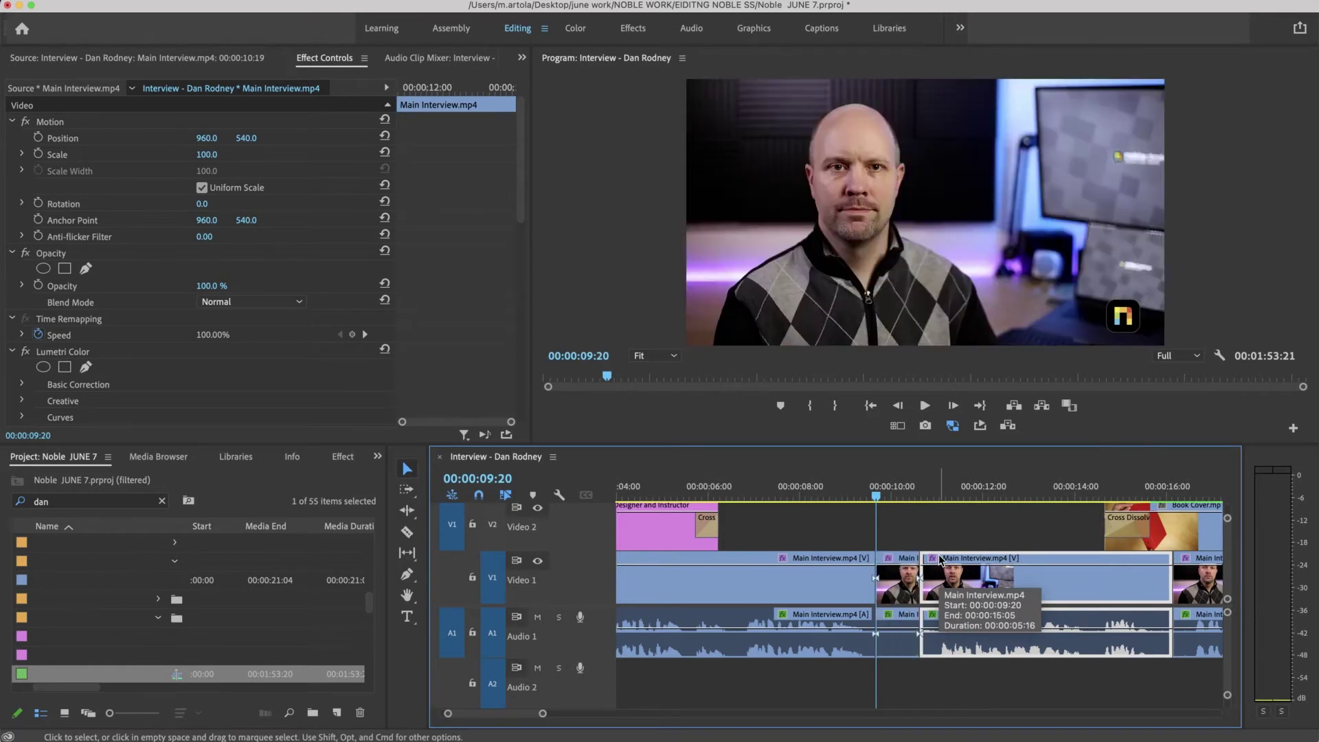
key("super+z")
key("super+z")
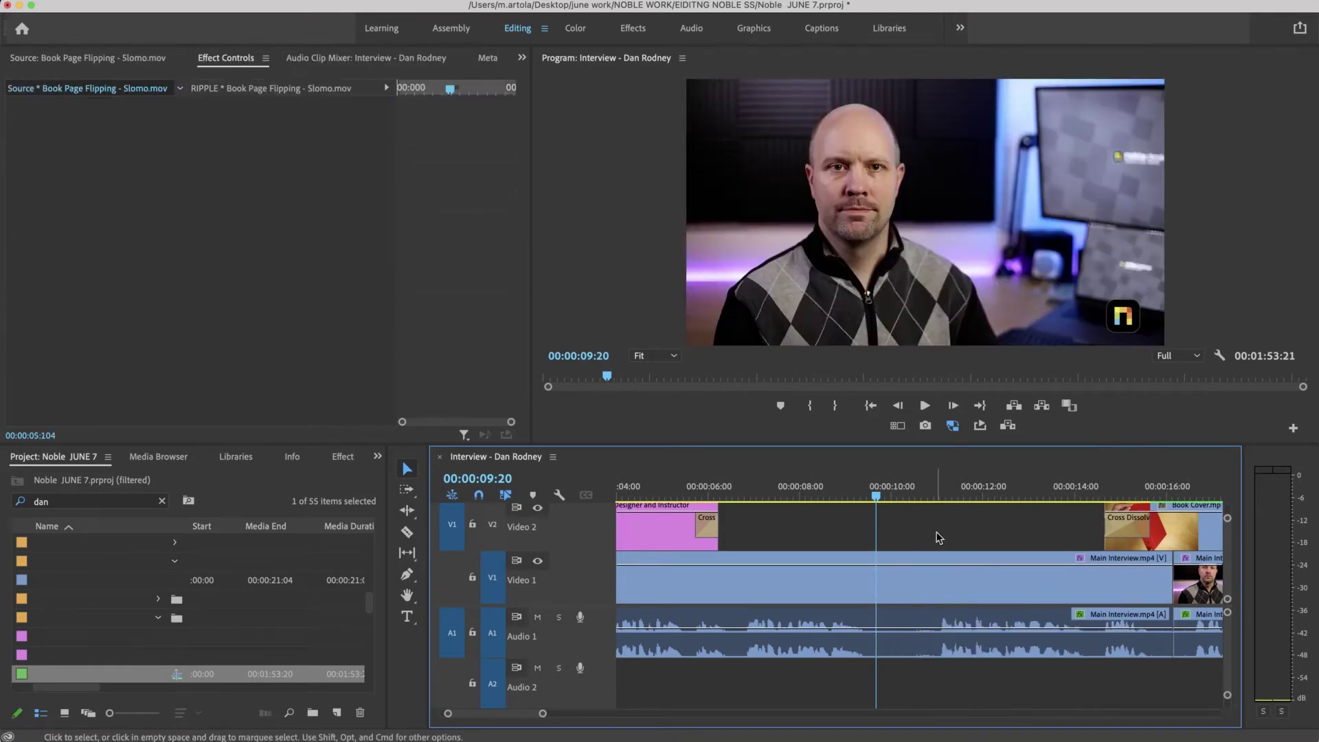
Cut the first Main Interview.mp4 clip at 00:00:09:14 with the Razor Tool, within the pause in speech.
left_click_drag(876, 495, 880, 534)
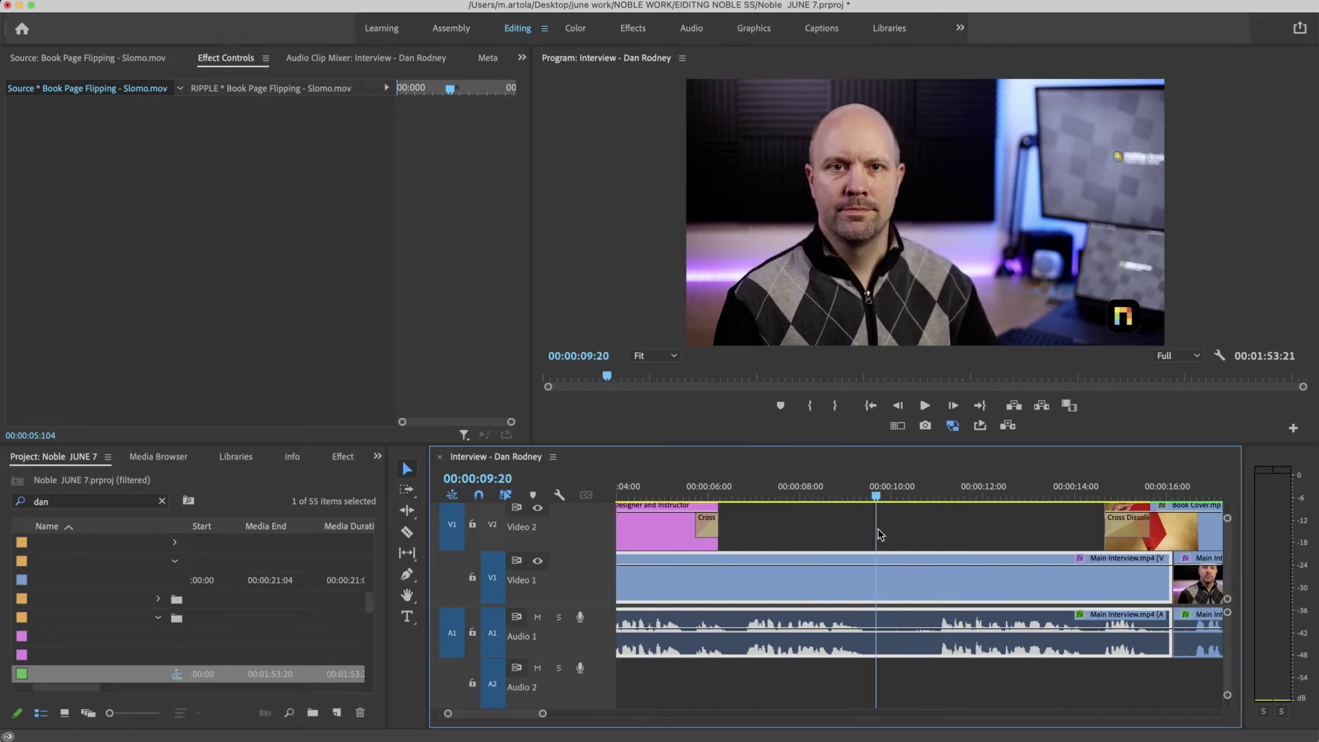
key("c")
left_click(868, 560)
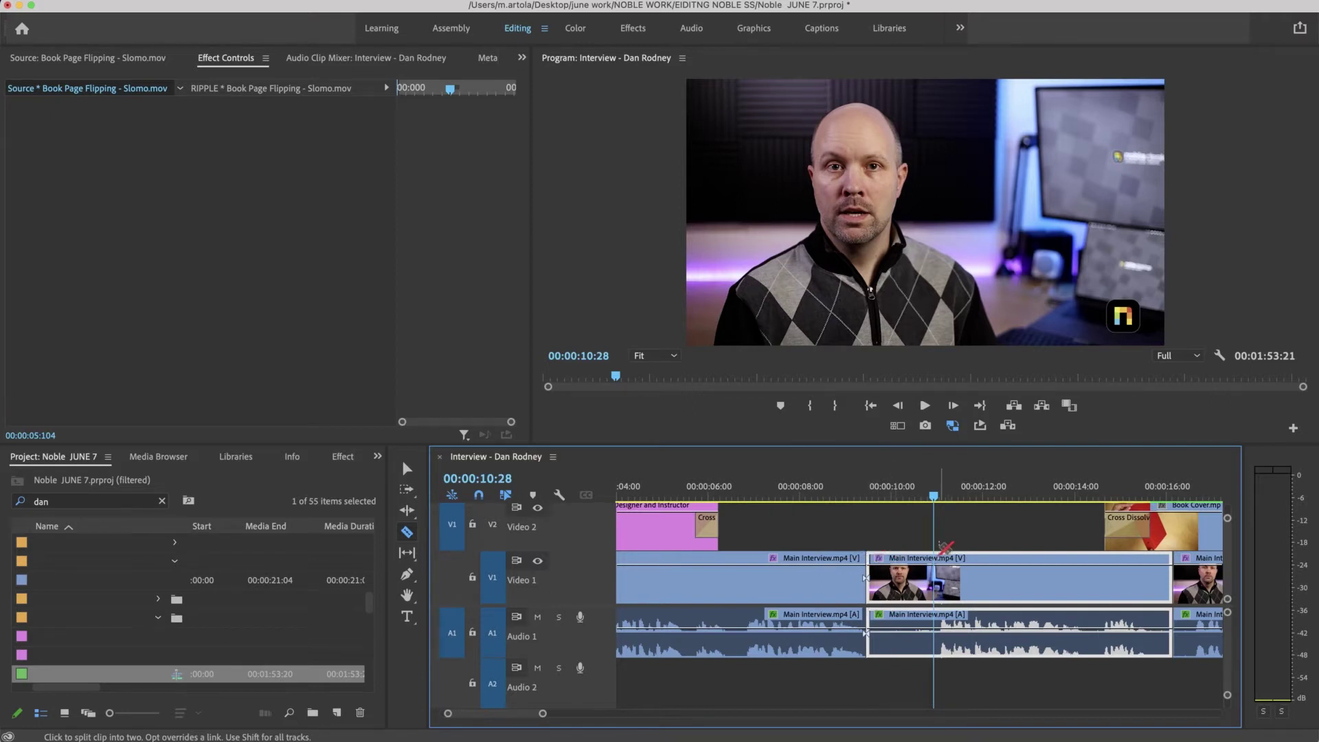
Ripple trim the start of the Main Interview.mp4 clip after the cut up to the playhead at 00:00:10:28.
key("v")
left_click(908, 683)
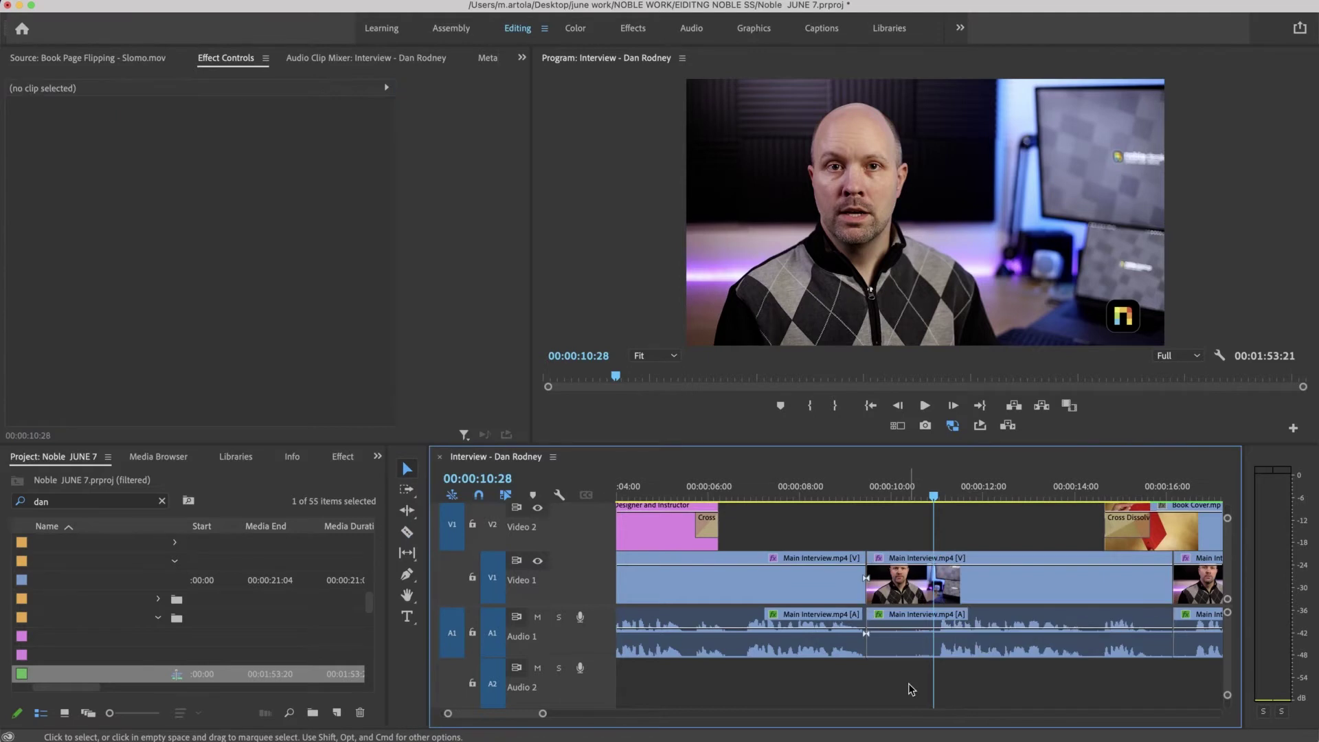
key("q")
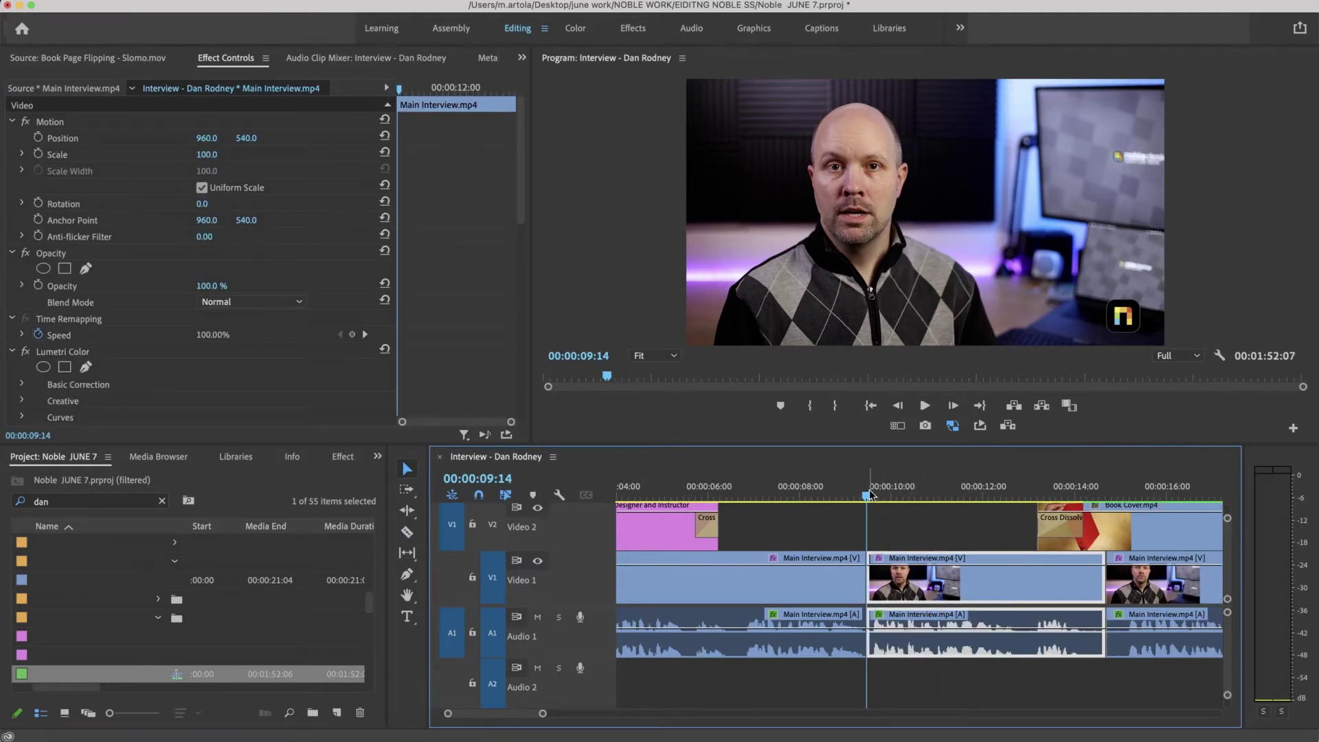
key("ctrl+z")
left_click_drag(874, 496, 933, 493)
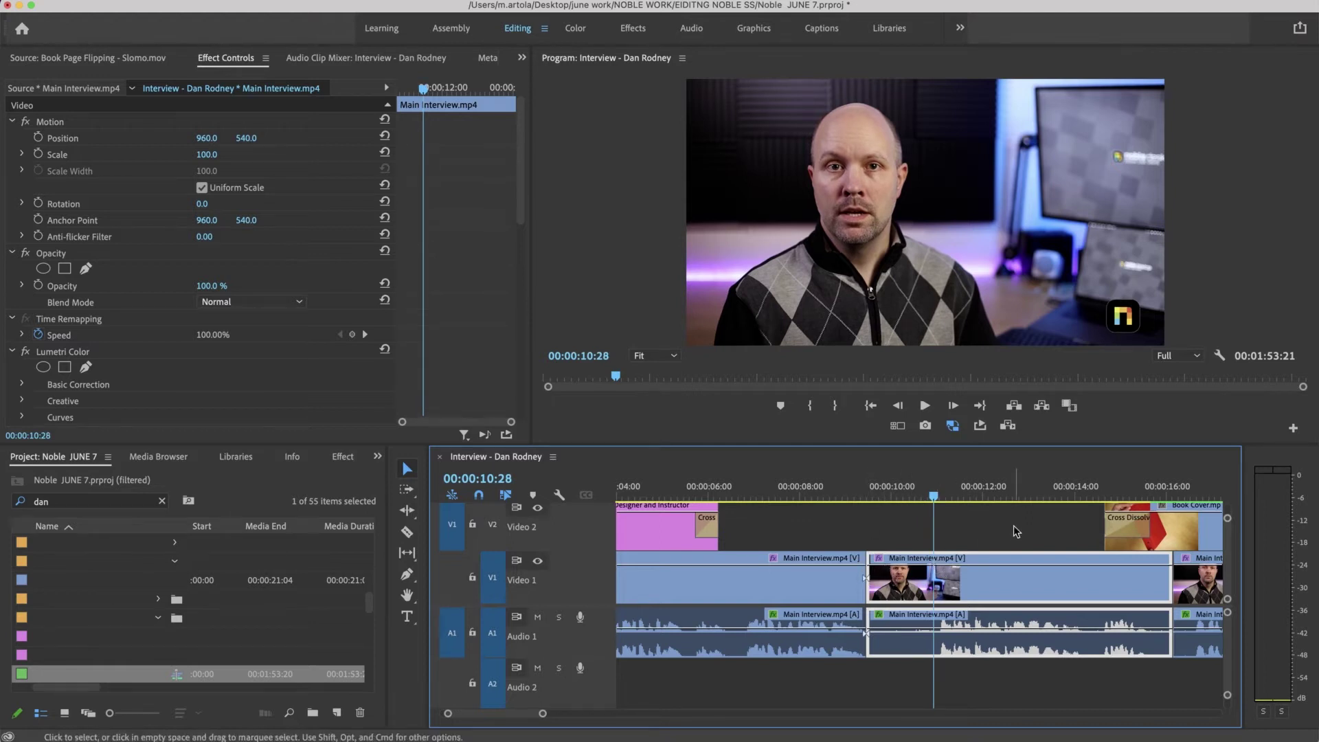
key("q")
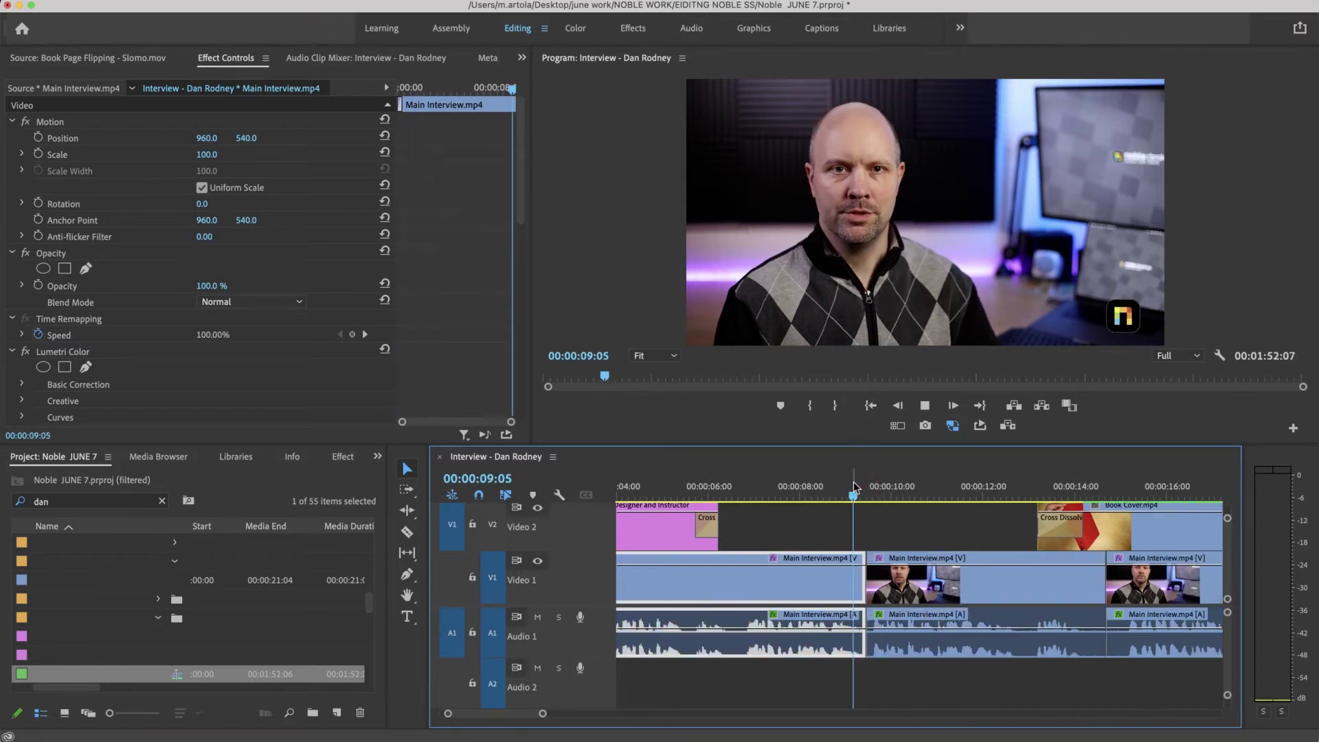
Play back the interview across the ripple-trimmed edit at 00:00:09:14, then return the playhead to 00:00:09:04.
key("space")
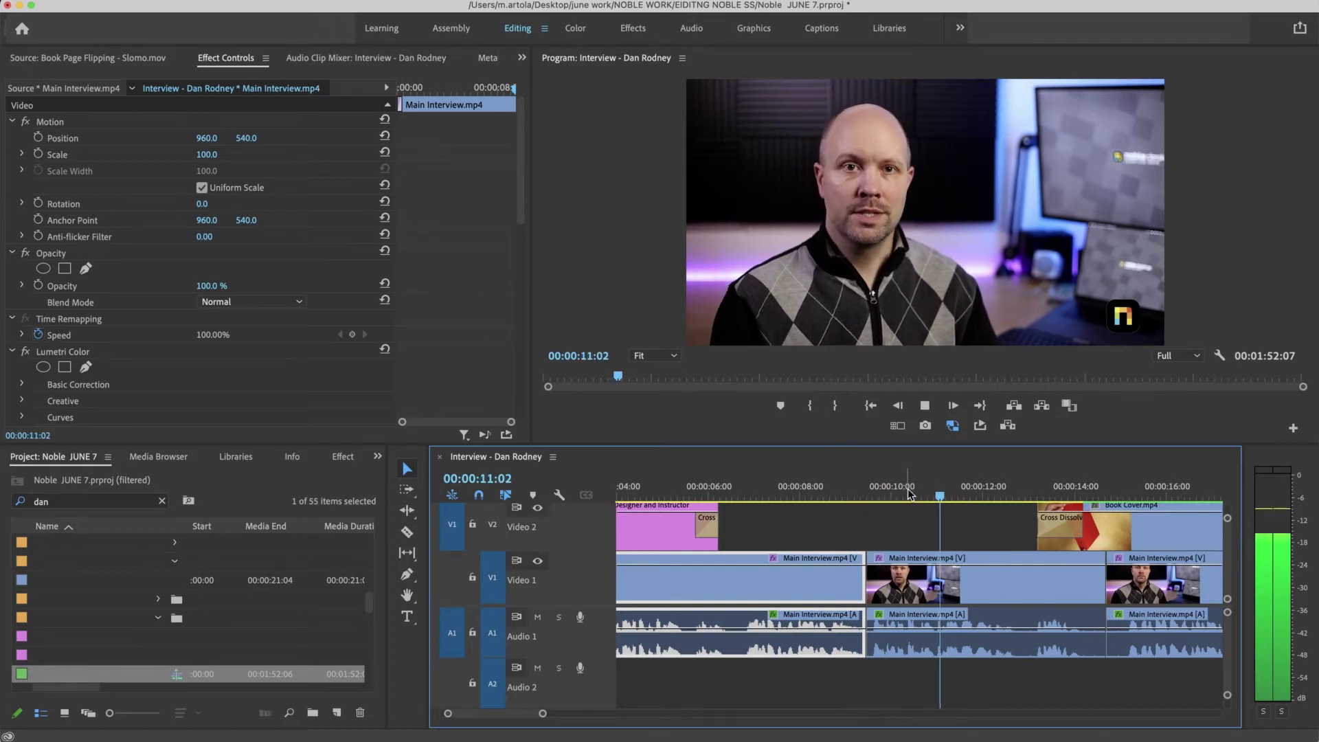
key("space")
left_click_drag(944, 497, 857, 505)
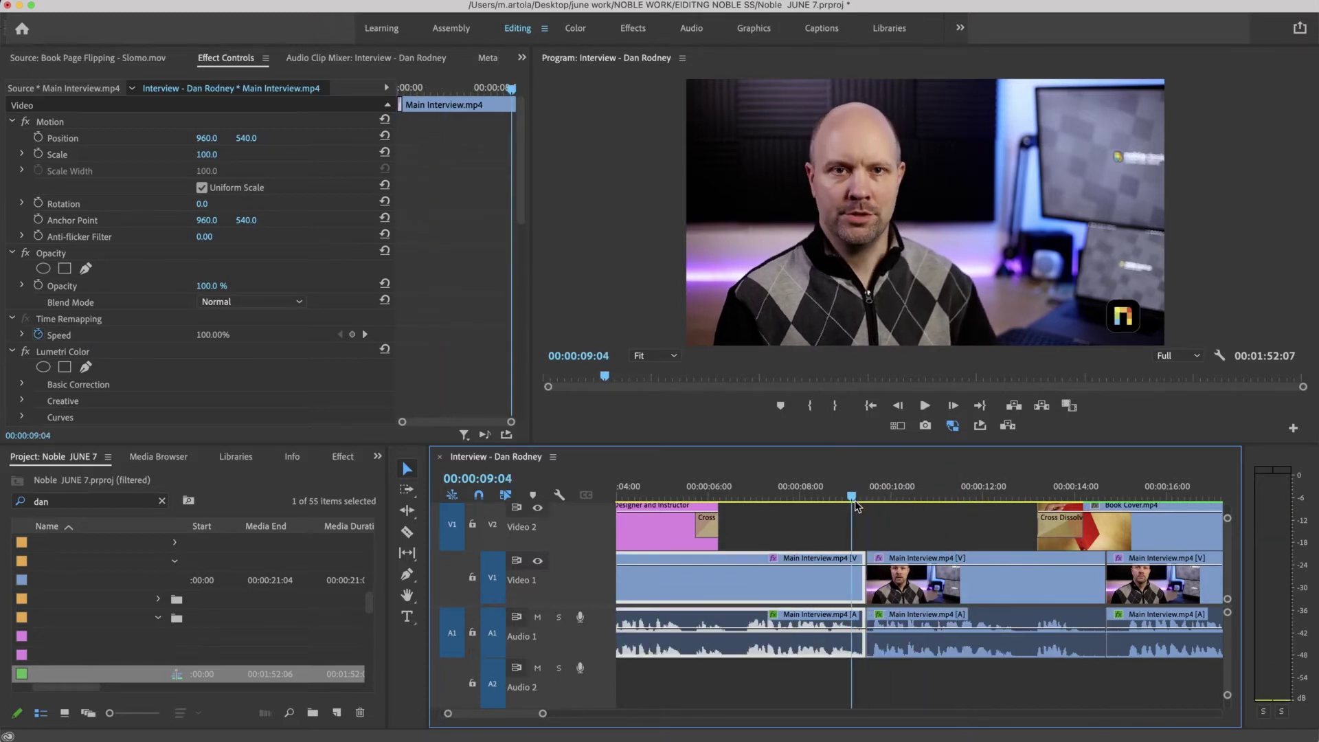
Apply the Morph Cut dissolve transition to the Video 1 edit point between the two Main Interview.mp4 clips at 00:00:09:14.
left_click(347, 458)
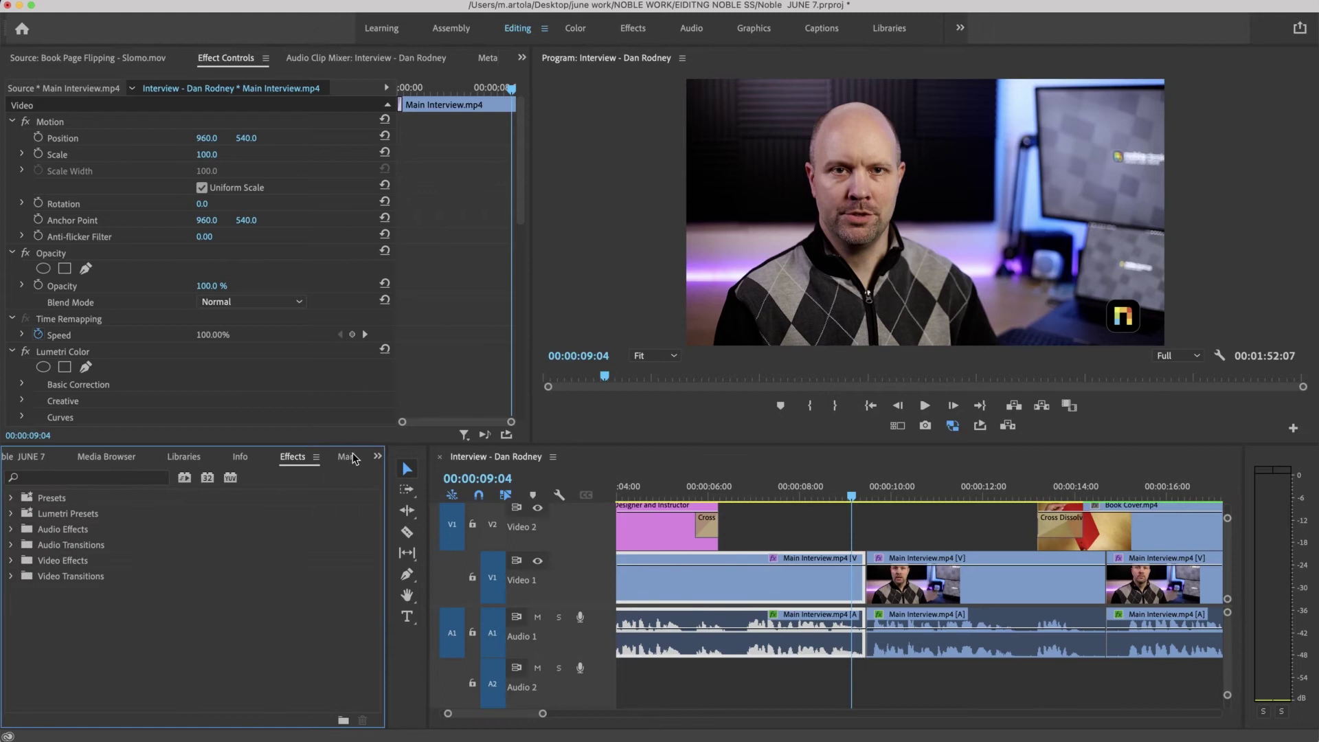
left_click(11, 577)
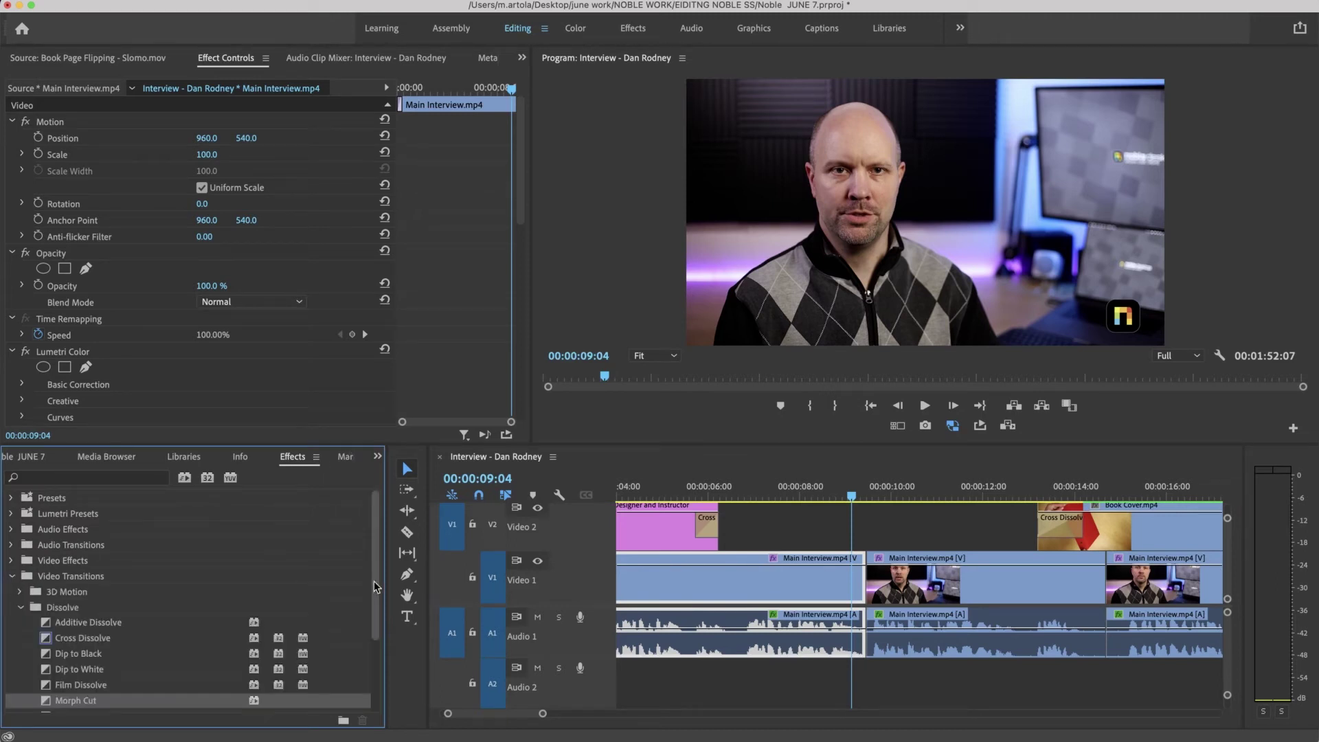
scroll(337, 605, "down", 5)
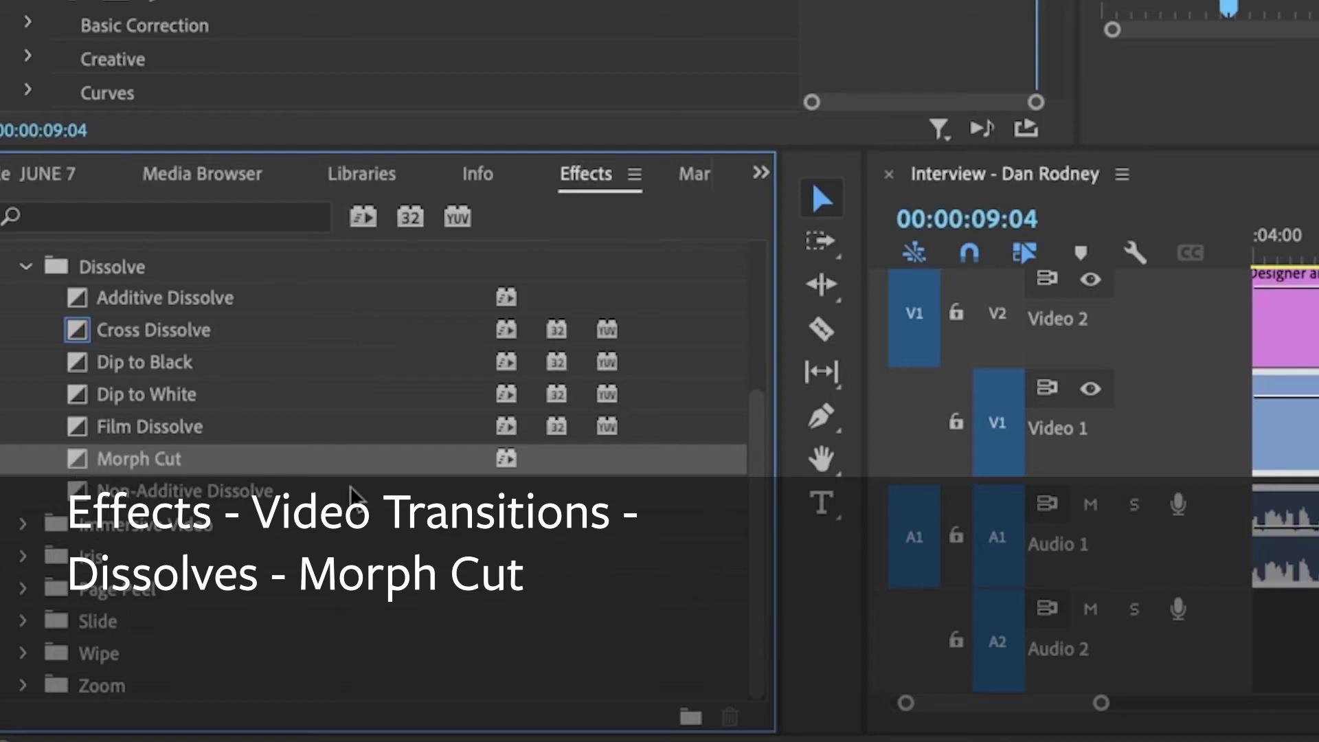
left_click_drag(1311, 237, 1314, 237)
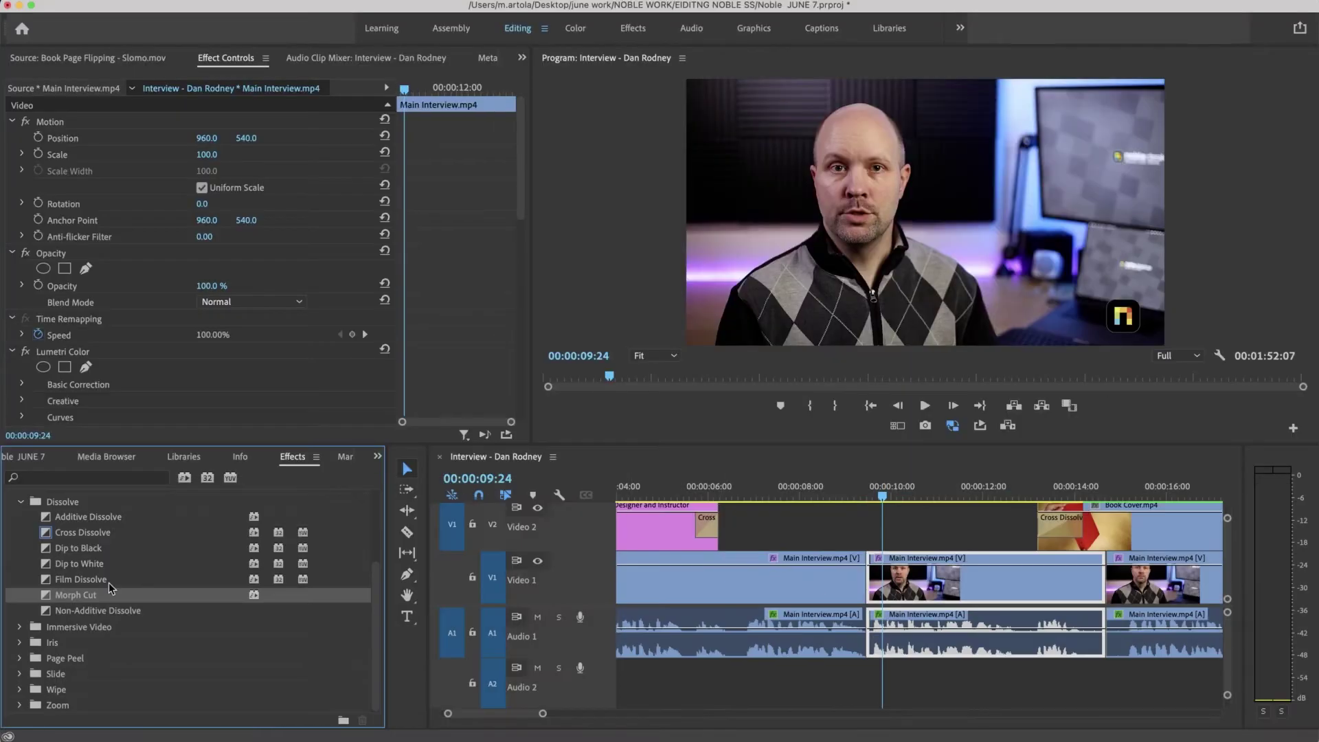
left_click_drag(204, 553, 874, 584)
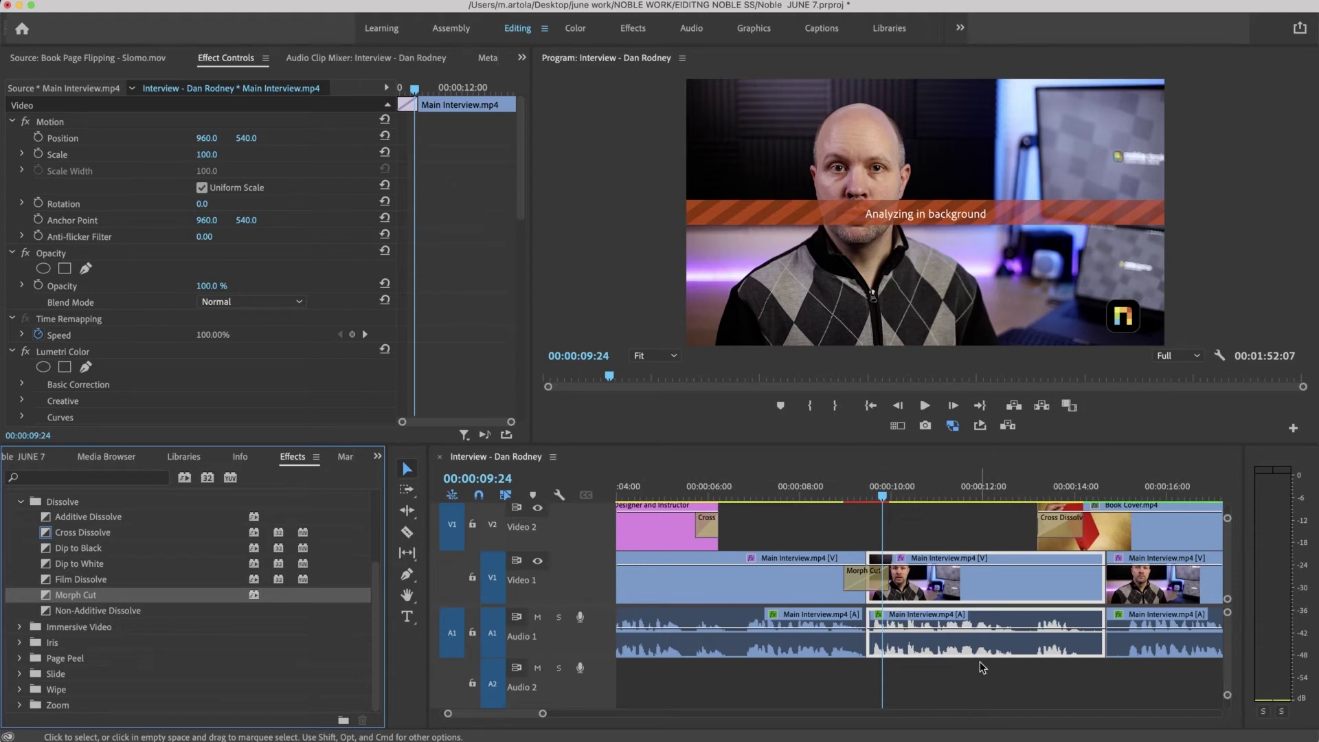
Play back the interview across the Morph Cut transition, then render the sequence In to Out.
left_click(833, 500)
key("space")
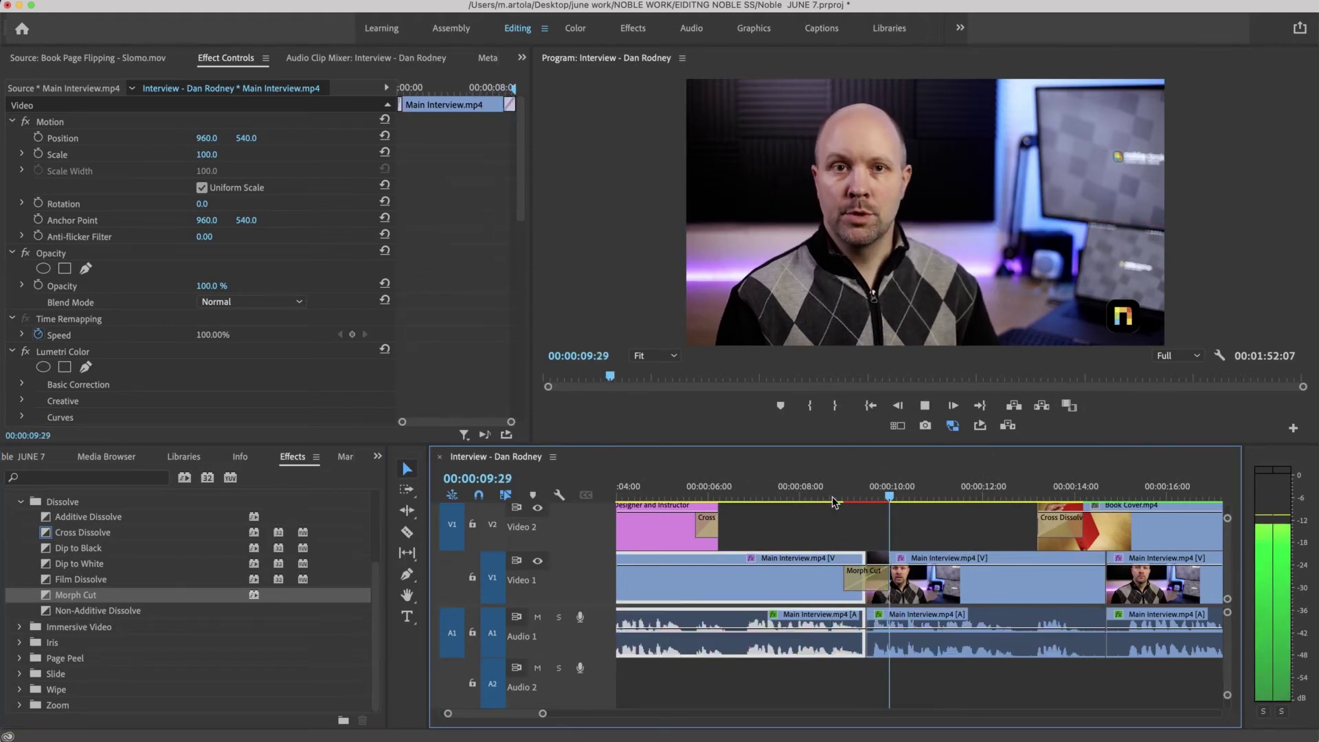
key("space")
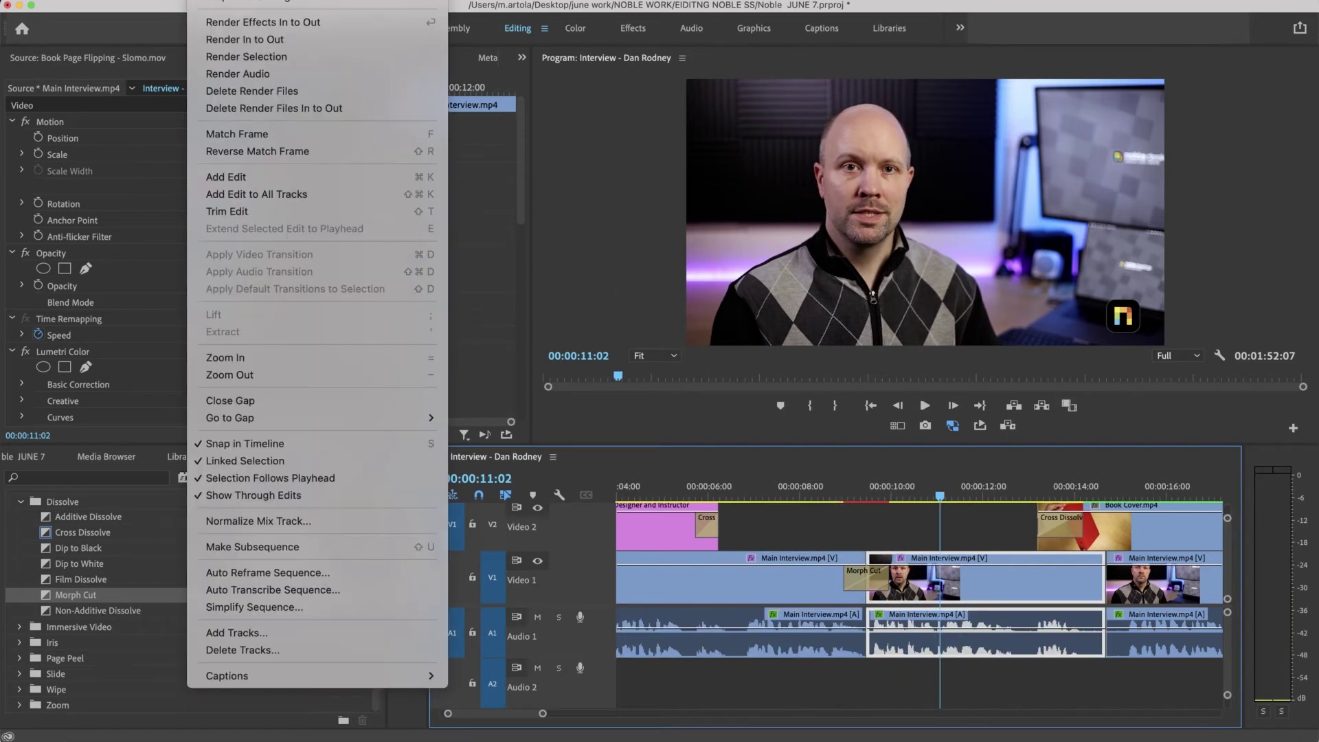
left_click(262, 40)
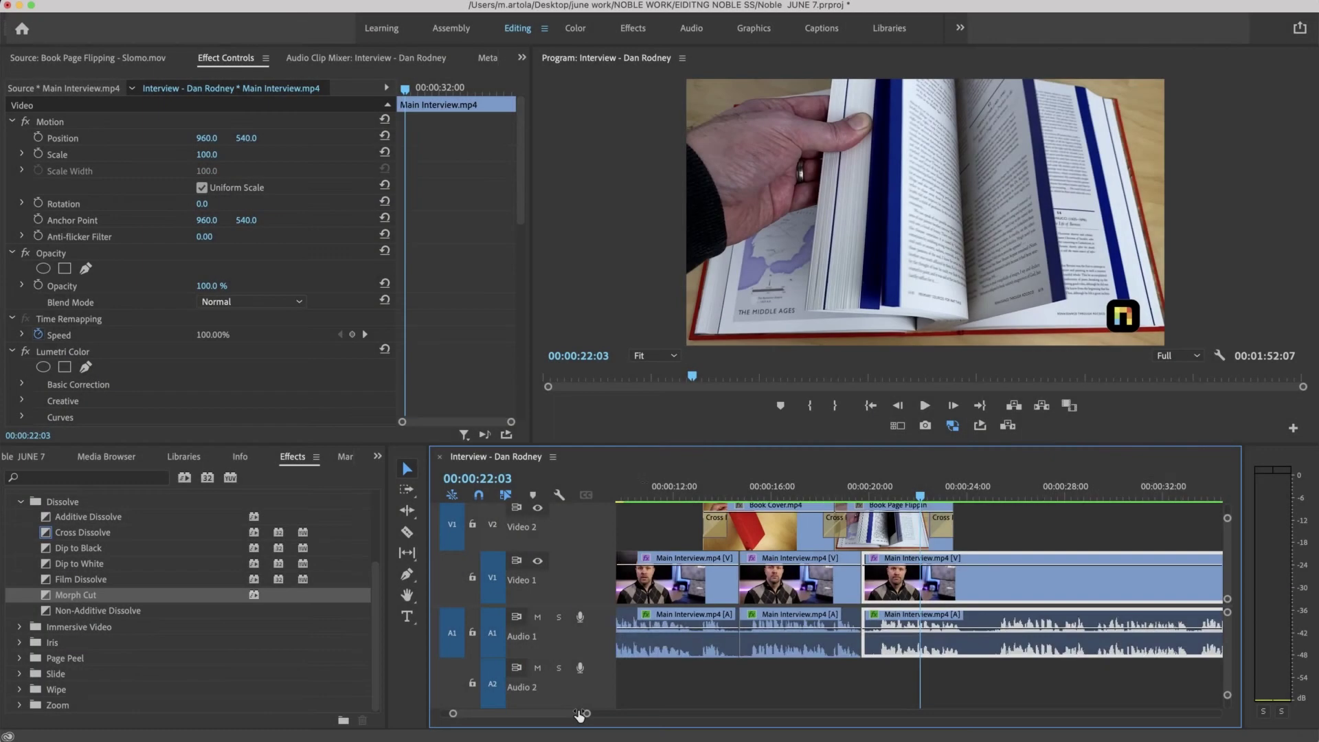
Cut the Book Page Flipping clip on Video 2 at 00:00:20:28 and 00:00:21:13 and delete the segment between the cuts.
left_click_drag(570, 715, 562, 714)
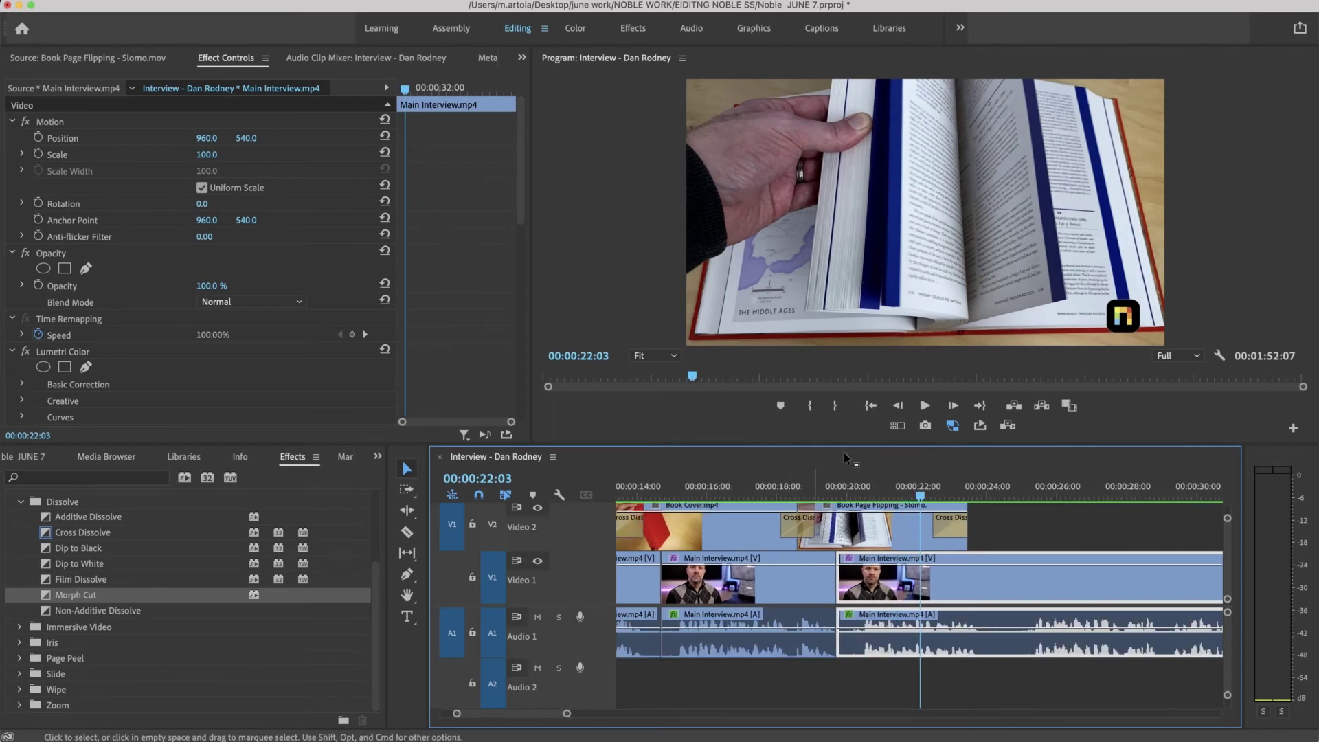
left_click_drag(889, 481, 881, 478)
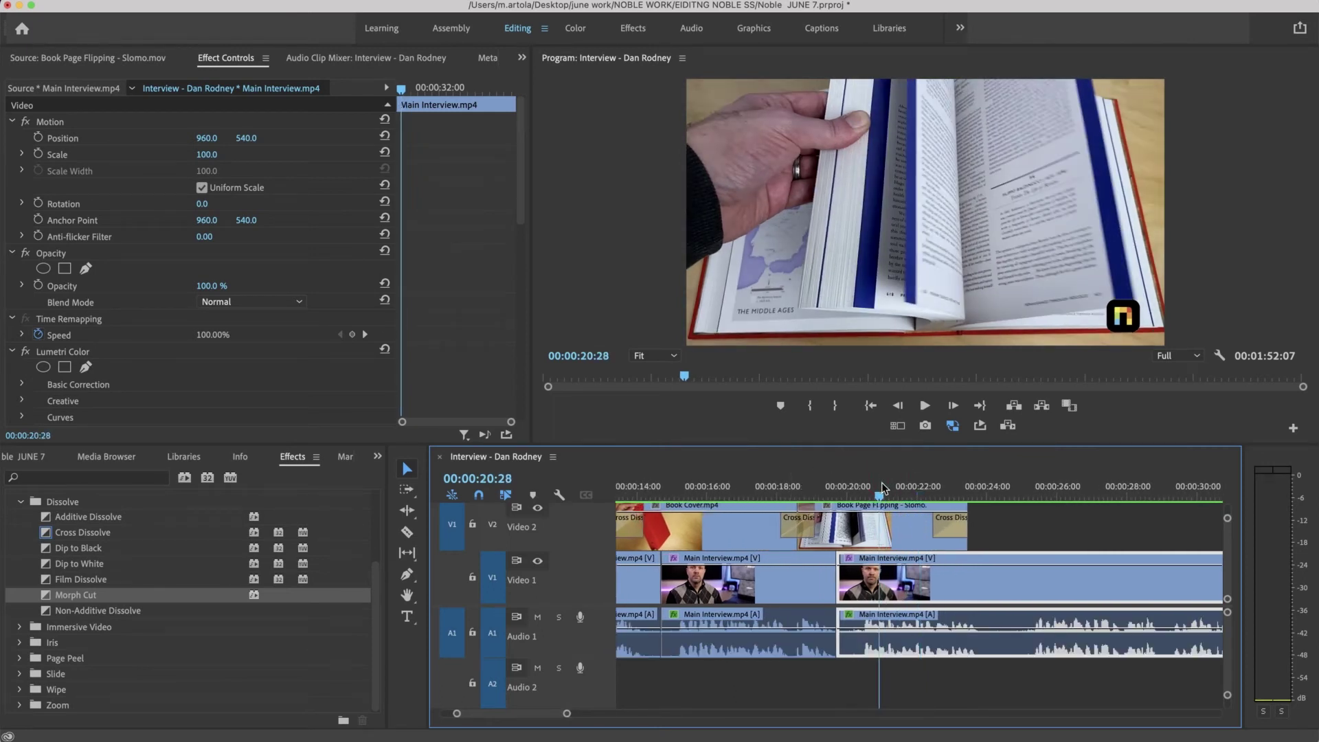
key("c")
left_click(881, 528)
key("space")
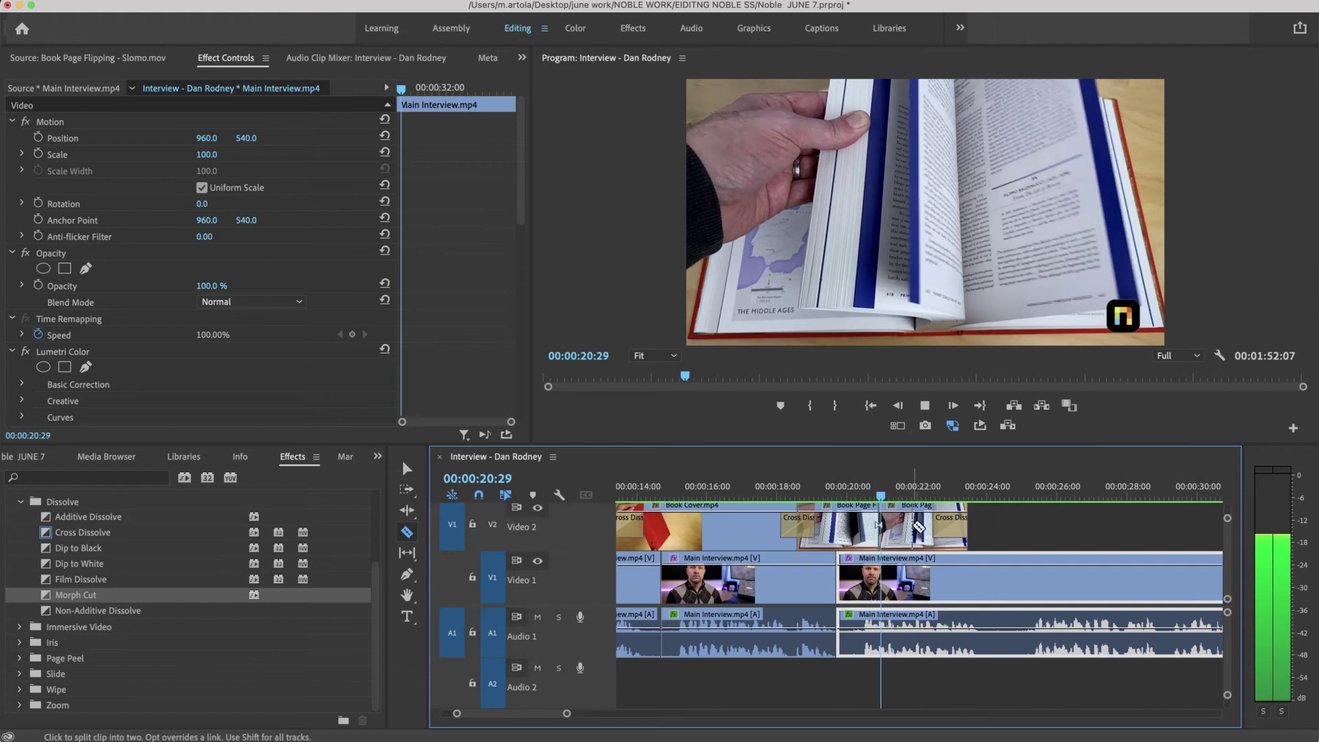
key("space")
left_click(897, 527)
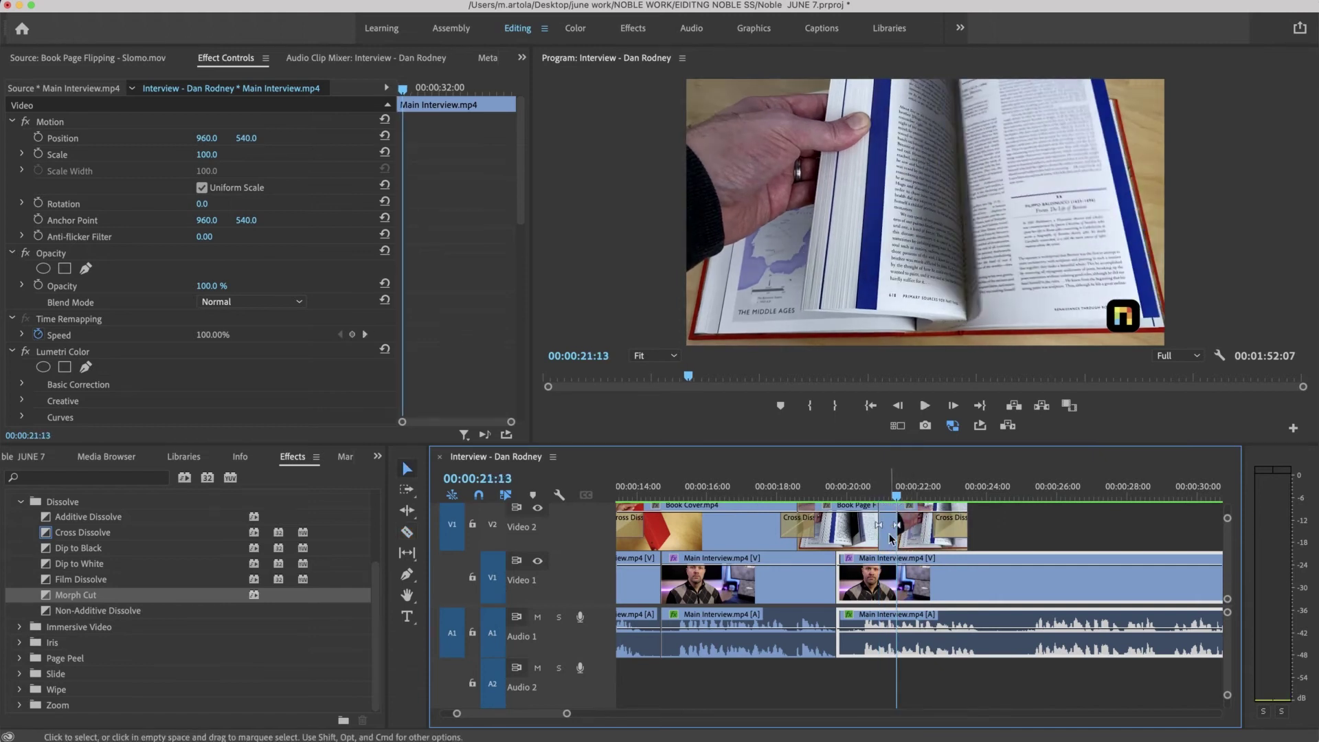
left_click(890, 539)
Play back across the gap in the Book Page Flipping footage, then shorten the clip before the gap from its end.
left_click(862, 485)
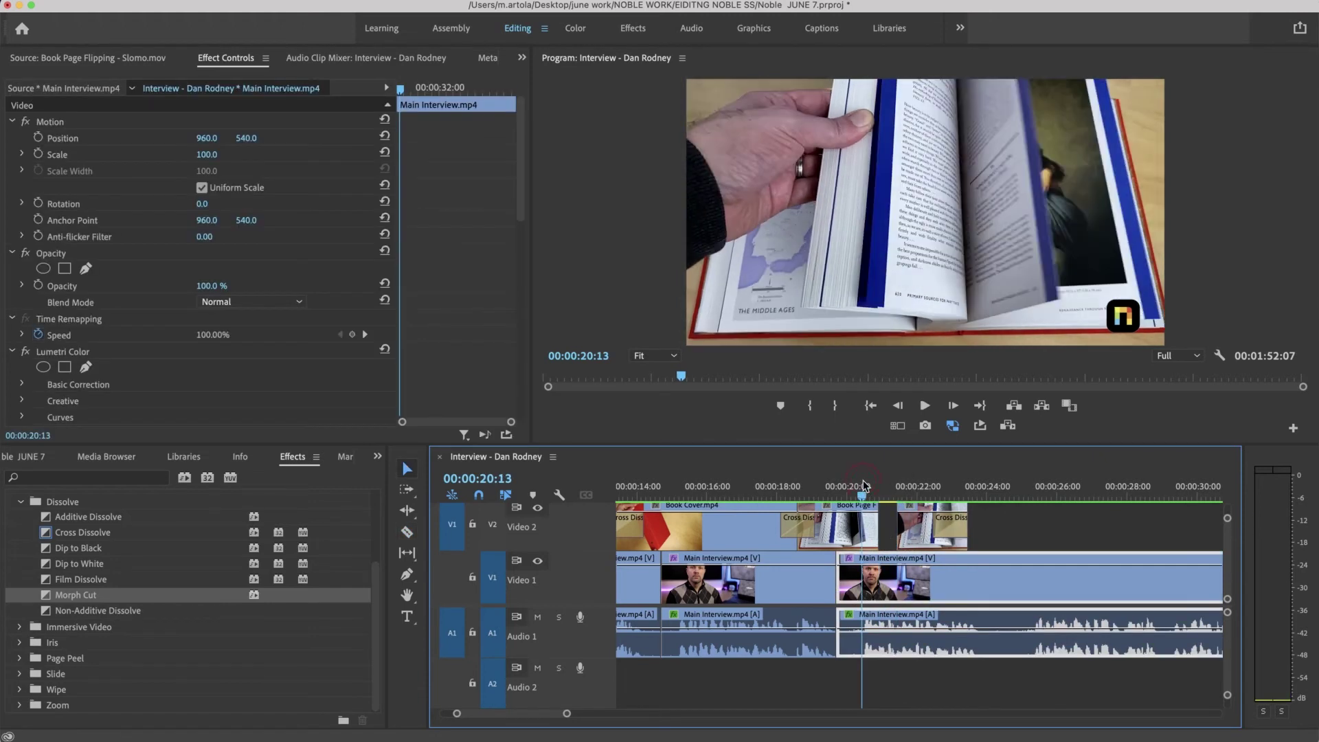
key("space")
key("space")
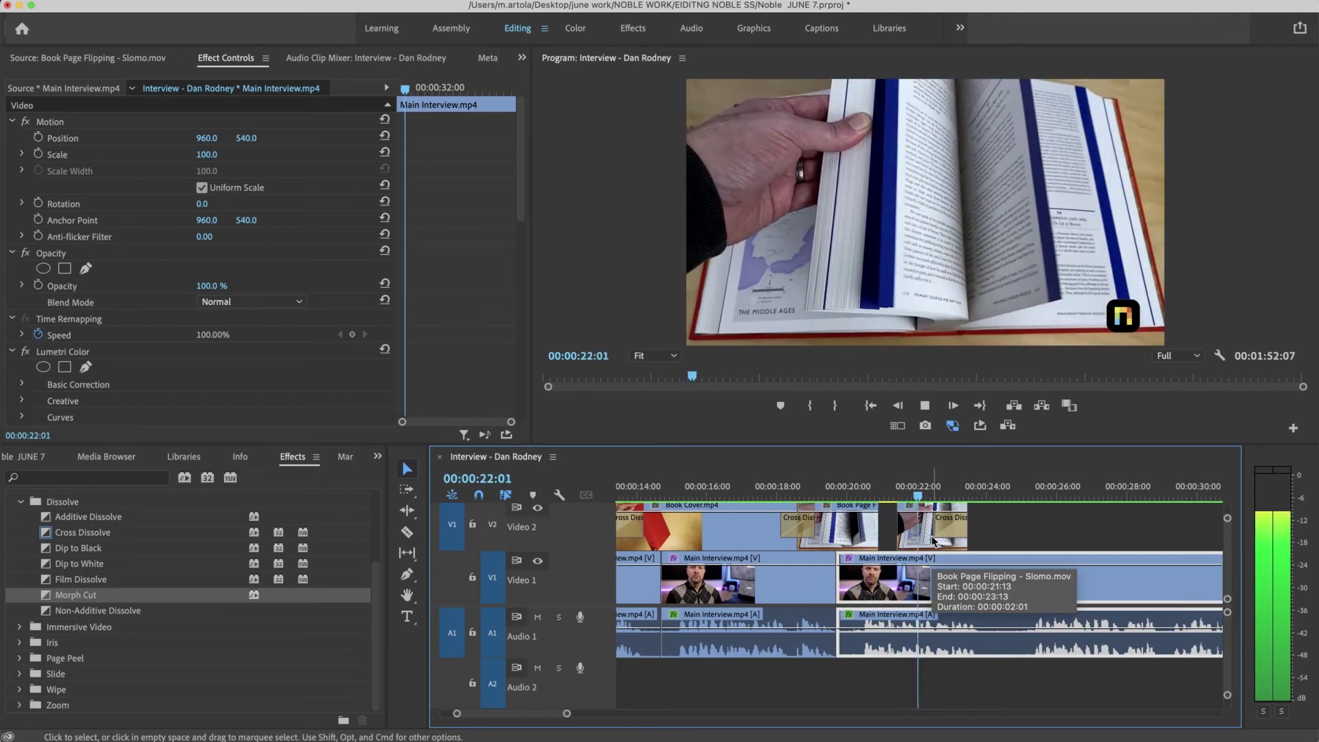
left_click_drag(878, 538, 843, 538)
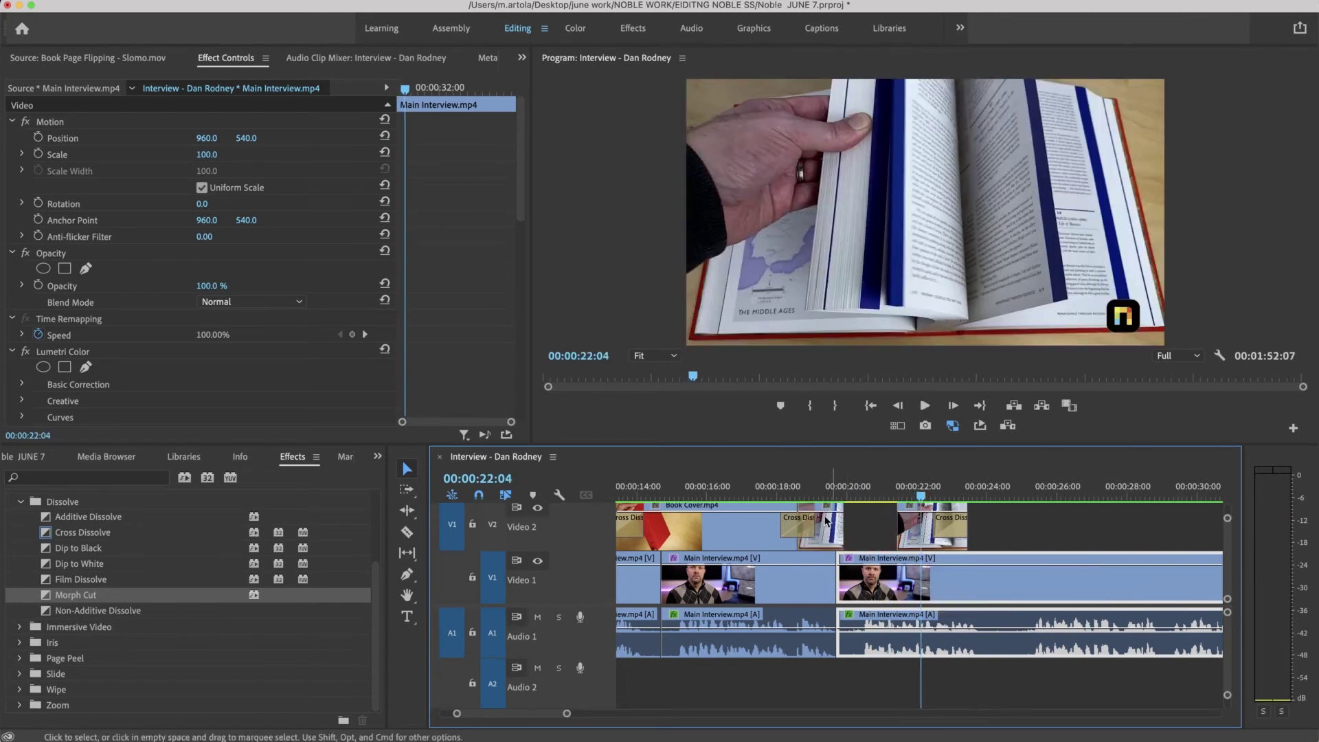
Play back the interview from about 00:00:18:00 across the widened Video 2 gap, then replay that passage.
left_click(784, 489)
key("space")
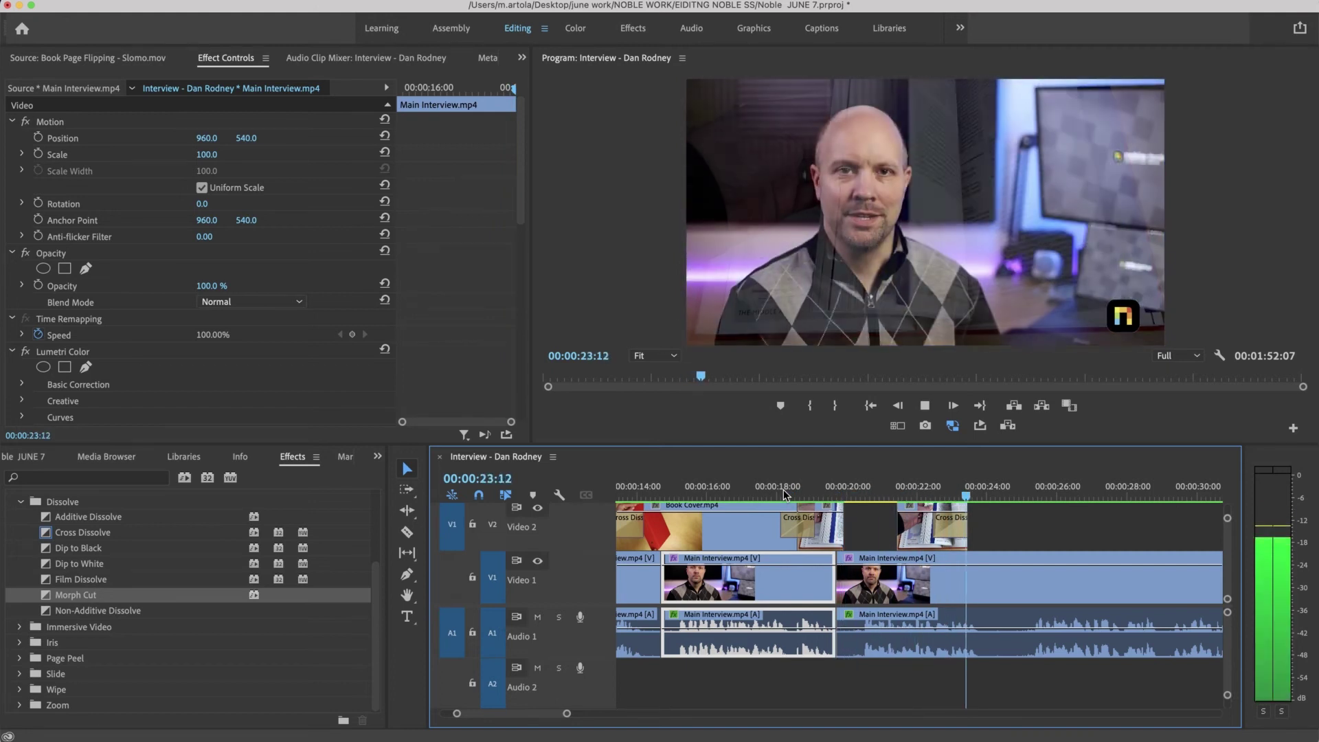
key("space")
left_click_drag(914, 496, 826, 497)
key("space")
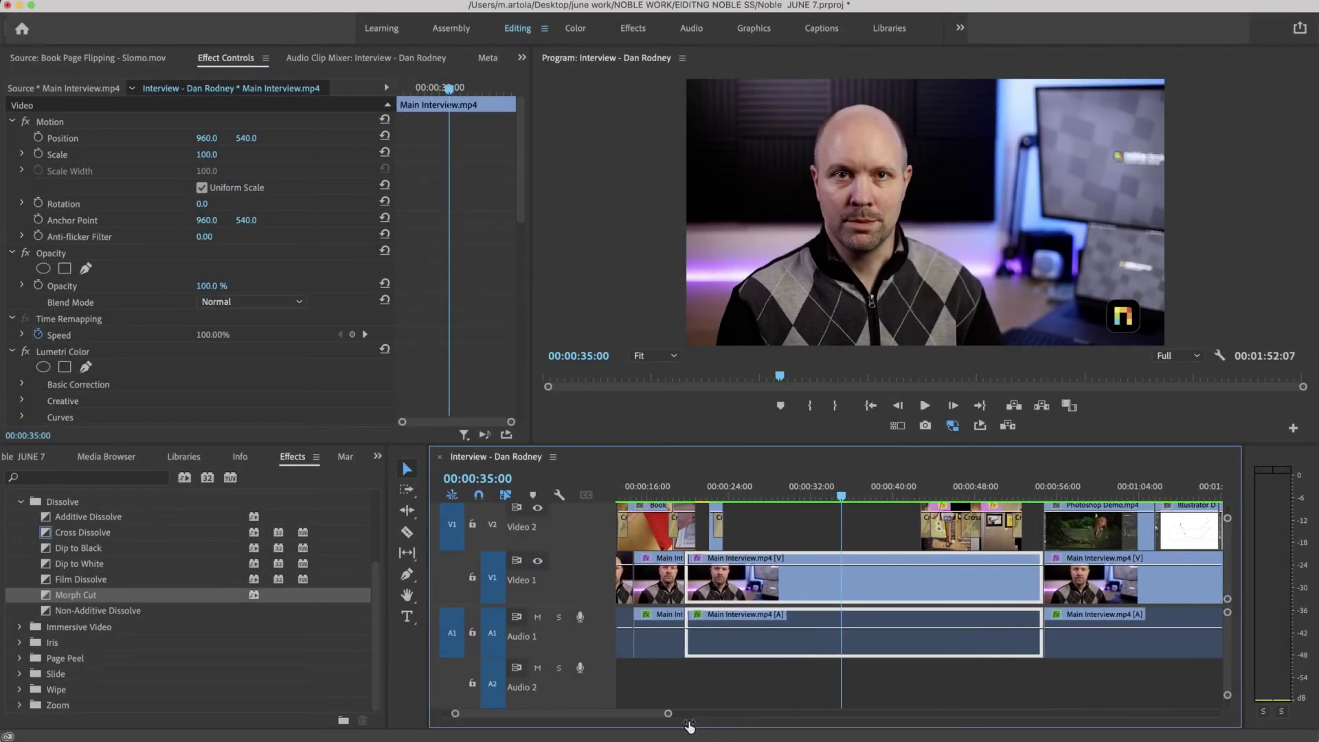
Cut the Main Interview.mp4 clip at 00:00:35:13 and 00:00:35:25 with the Razor Tool, around the pause in speech.
left_click_drag(689, 726, 662, 734)
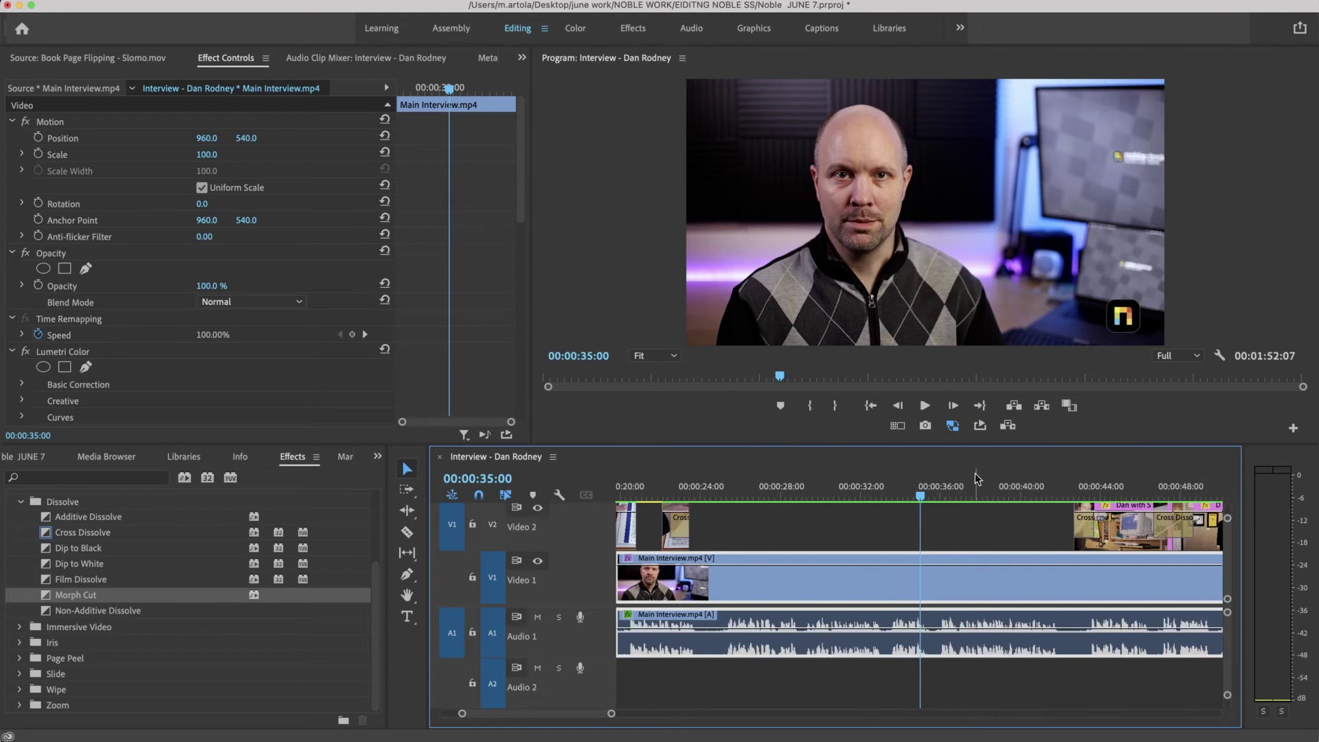
key("c")
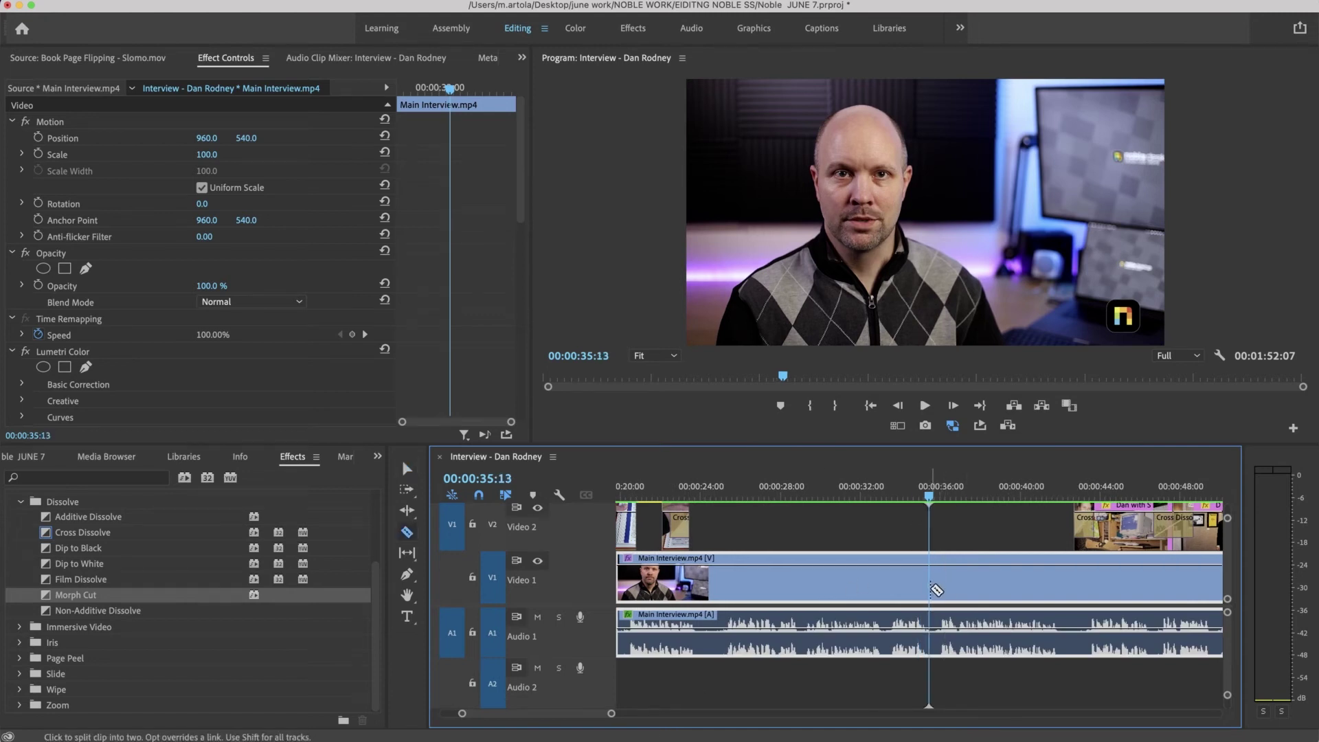
left_click(932, 590)
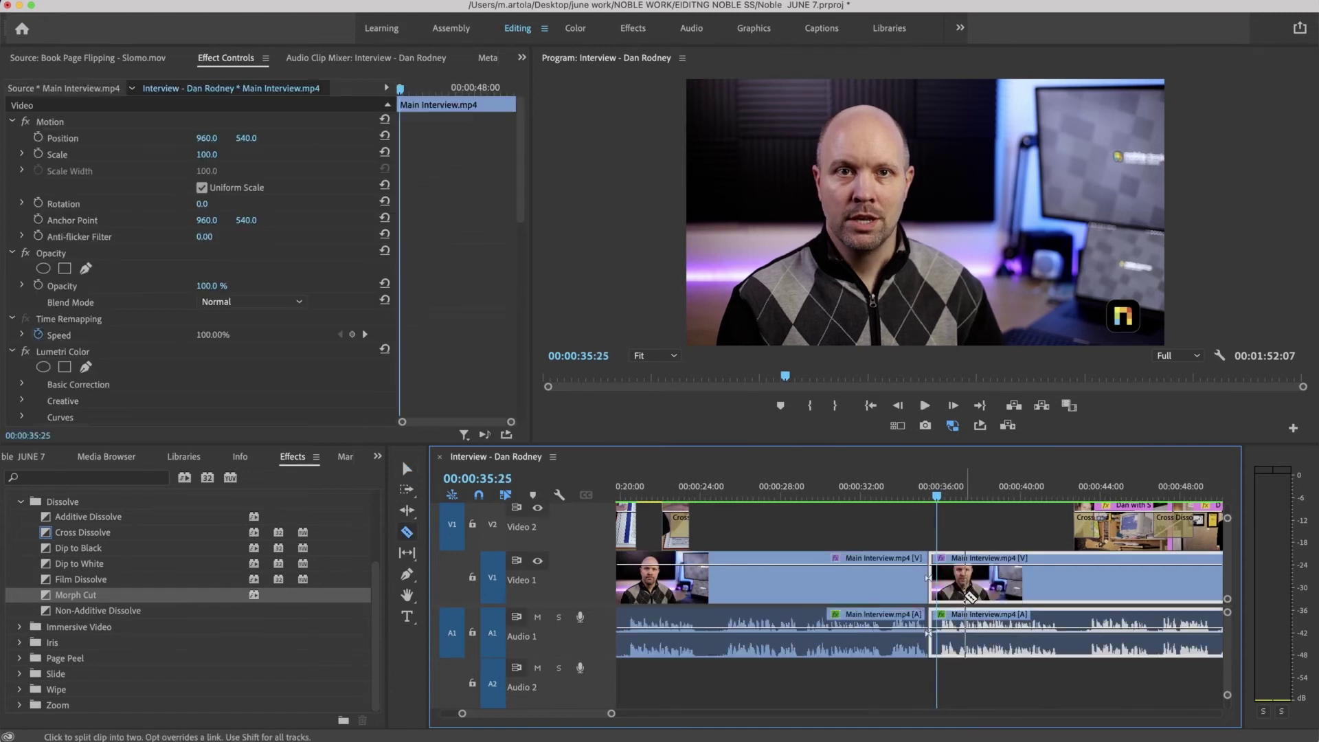
left_click(940, 602)
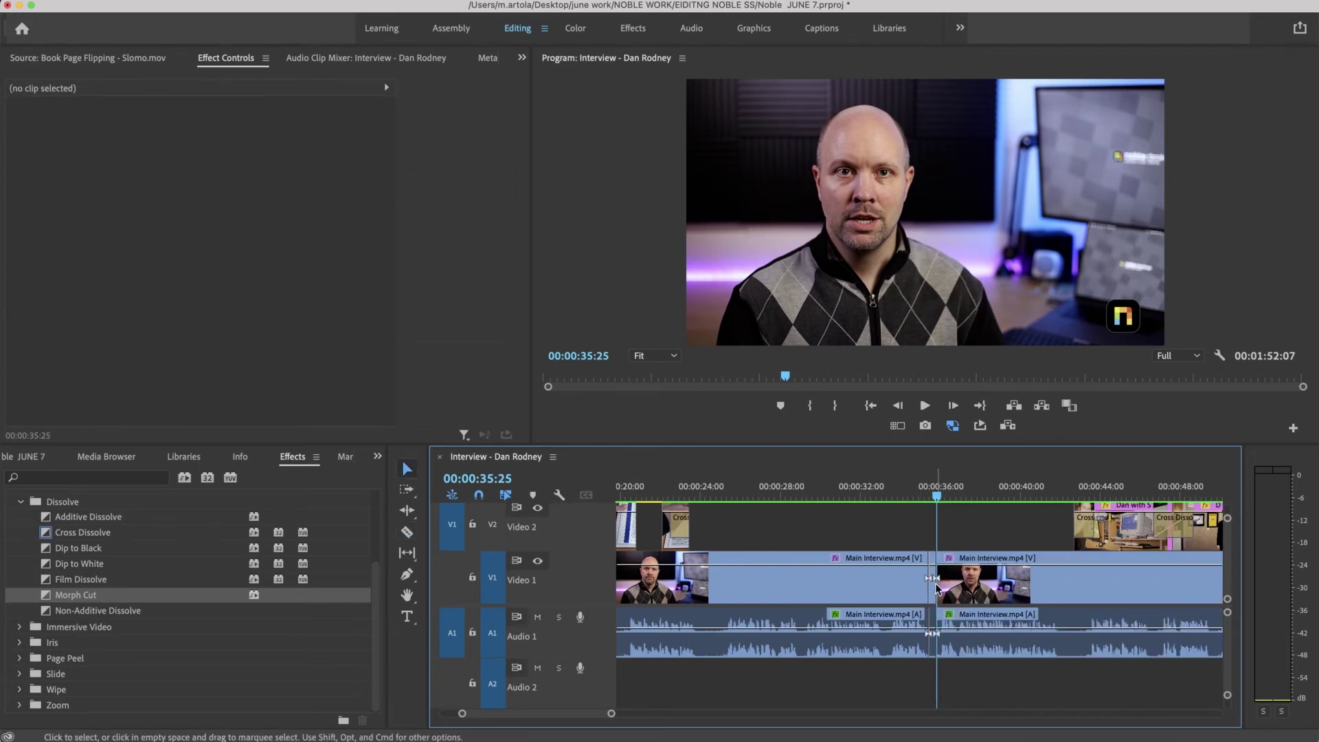
Select all clips from the 00:00:35:25 cut onward with Track Select Forward and shift them earlier to start at 00:00:35:13.
key("a")
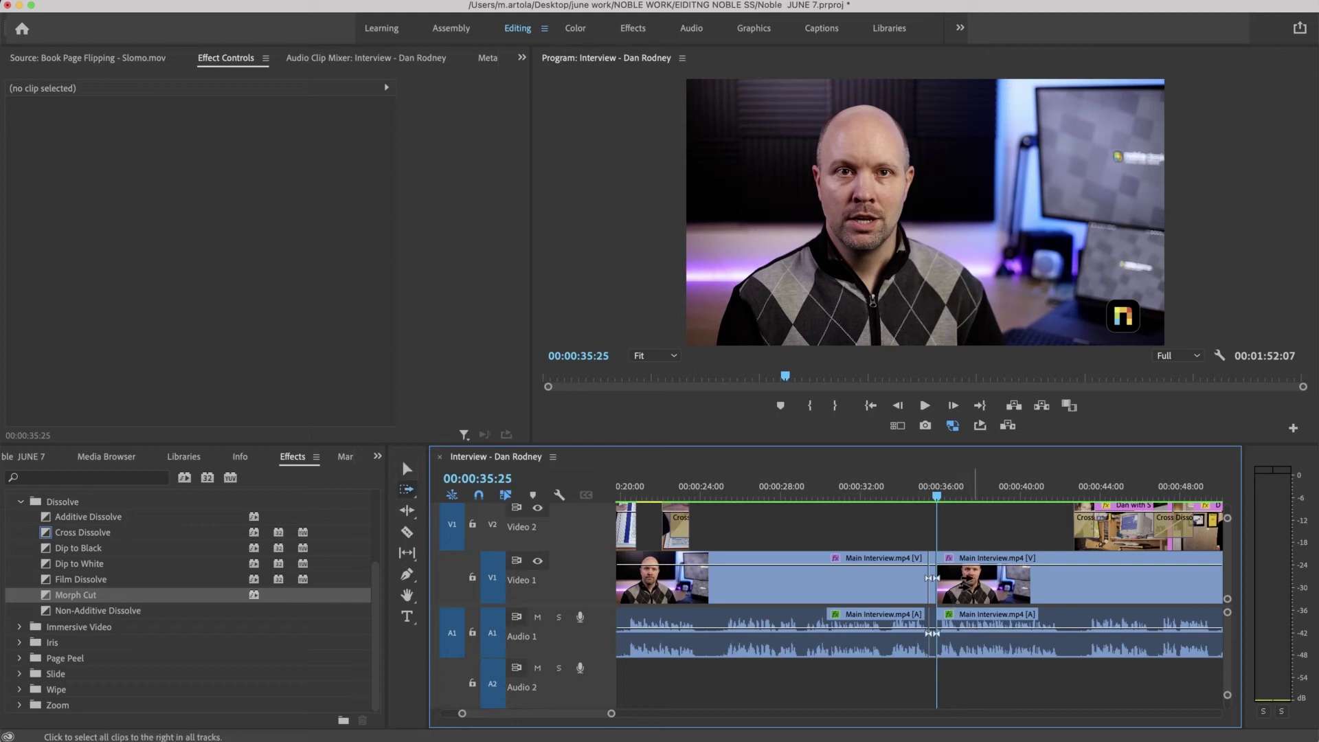
left_click(966, 577)
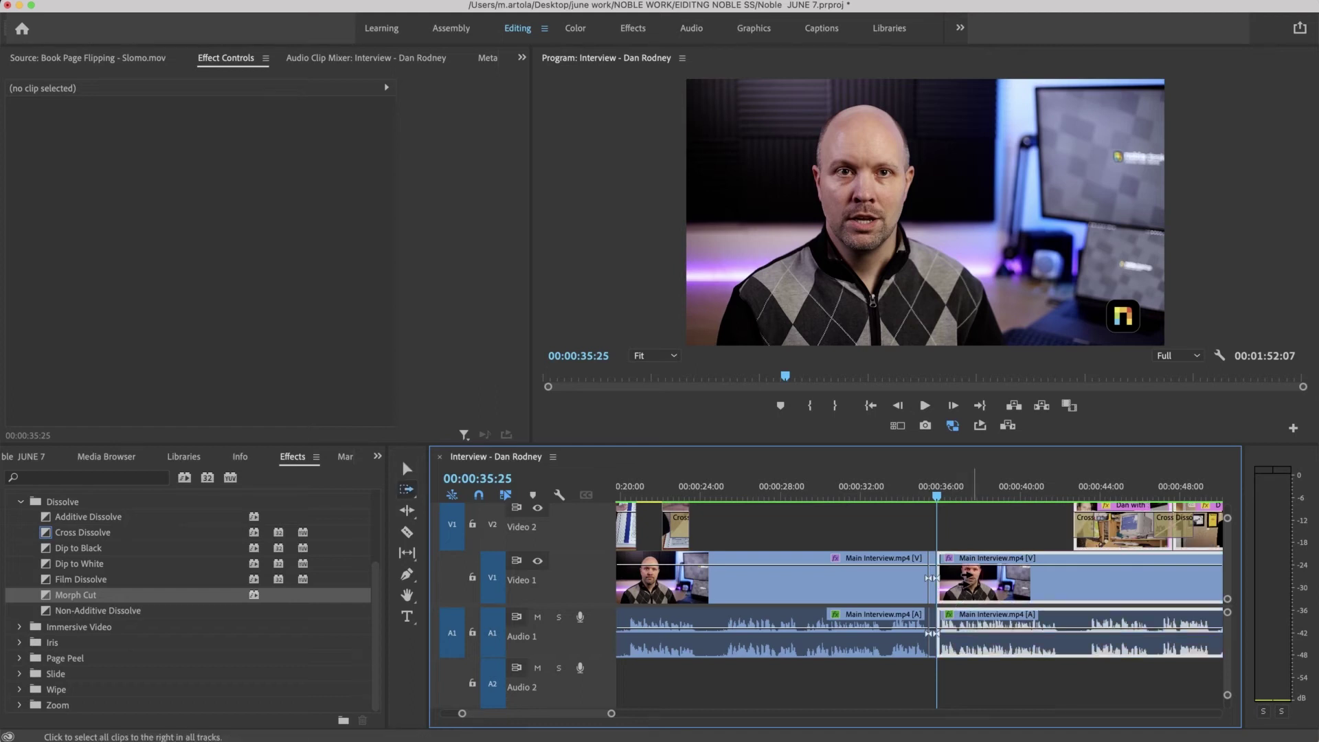
left_click(406, 489)
left_click_drag(990, 581, 973, 583)
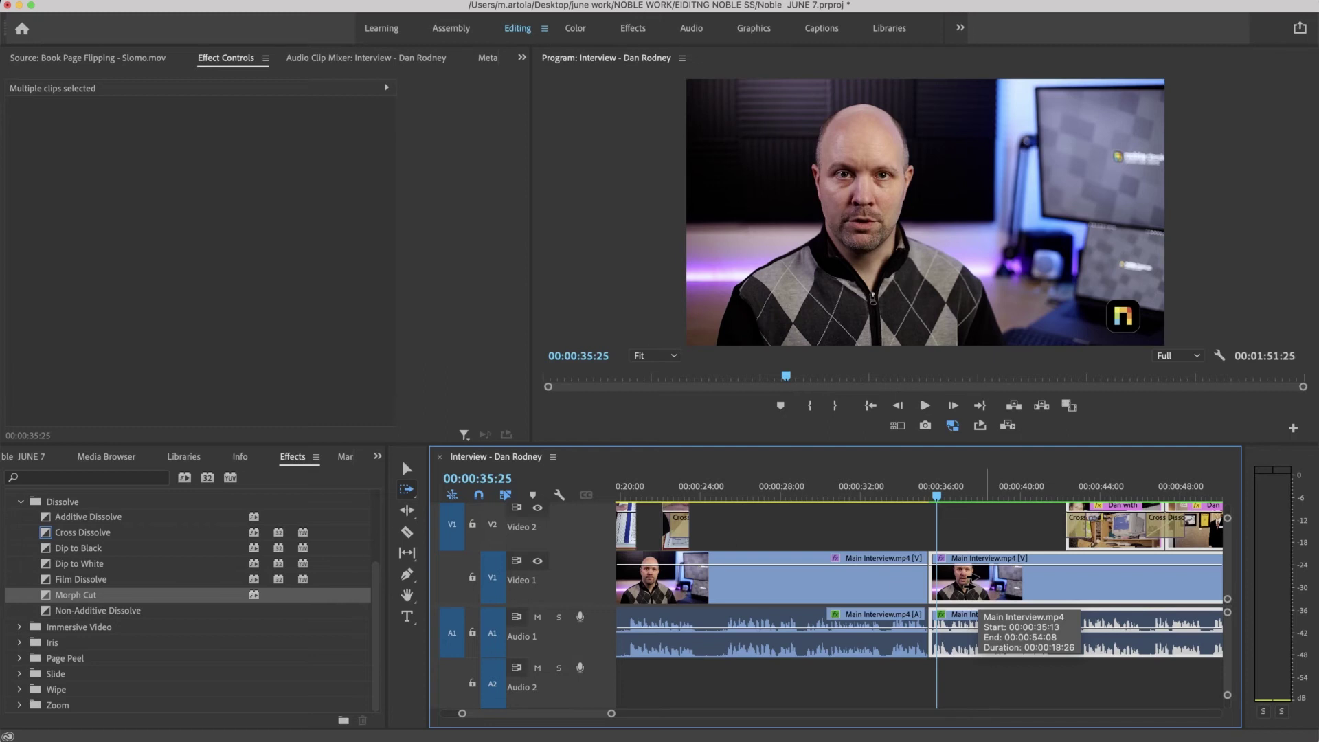
Undo the shift, move the clips after the pause earlier again to overwrite the pause segment, and play across the edit.
left_click_drag(958, 553, 964, 553)
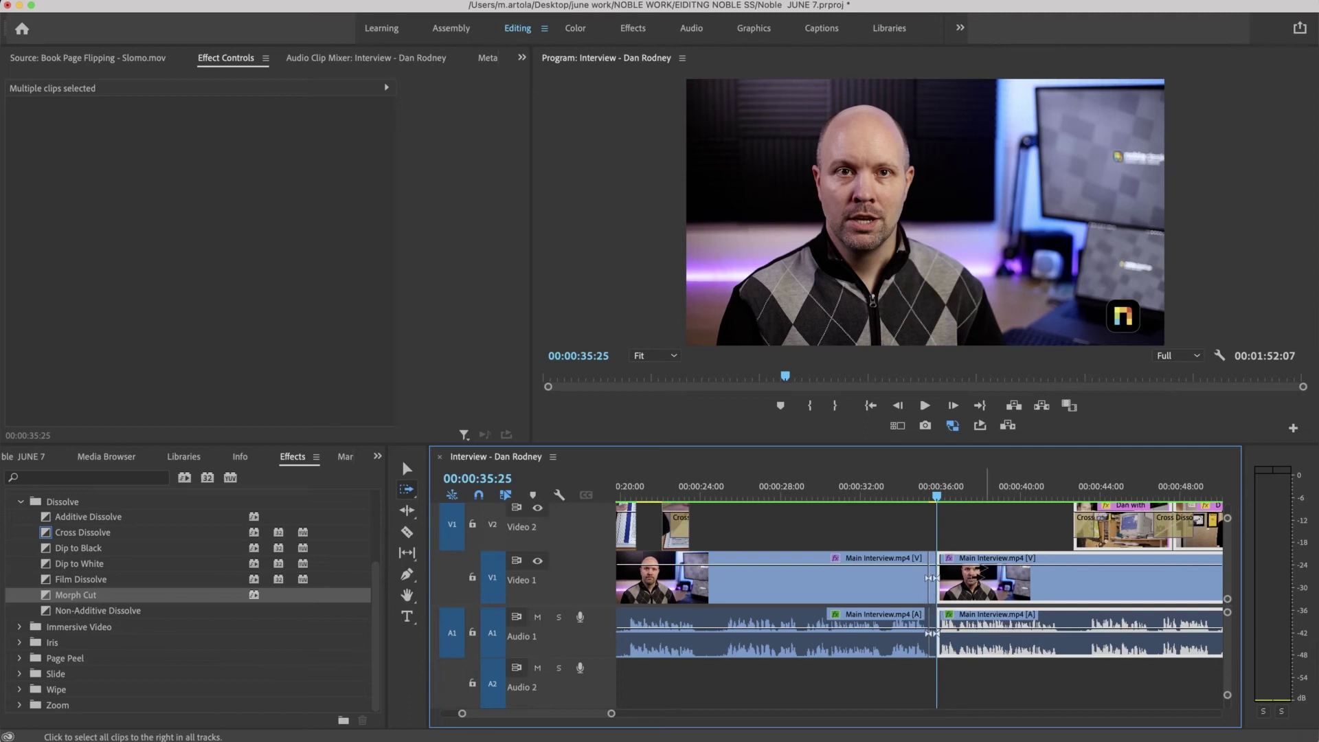
left_click_drag(980, 572, 969, 577)
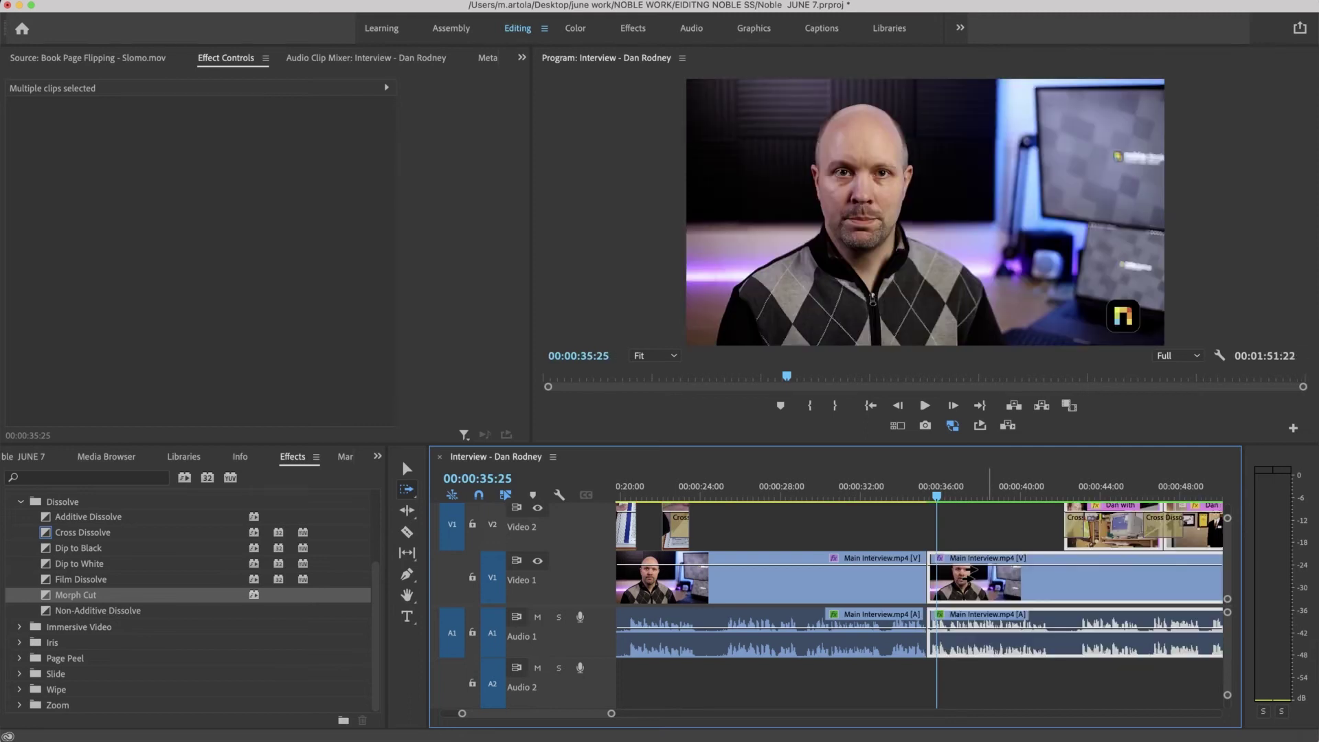
left_click(908, 488)
key("space")
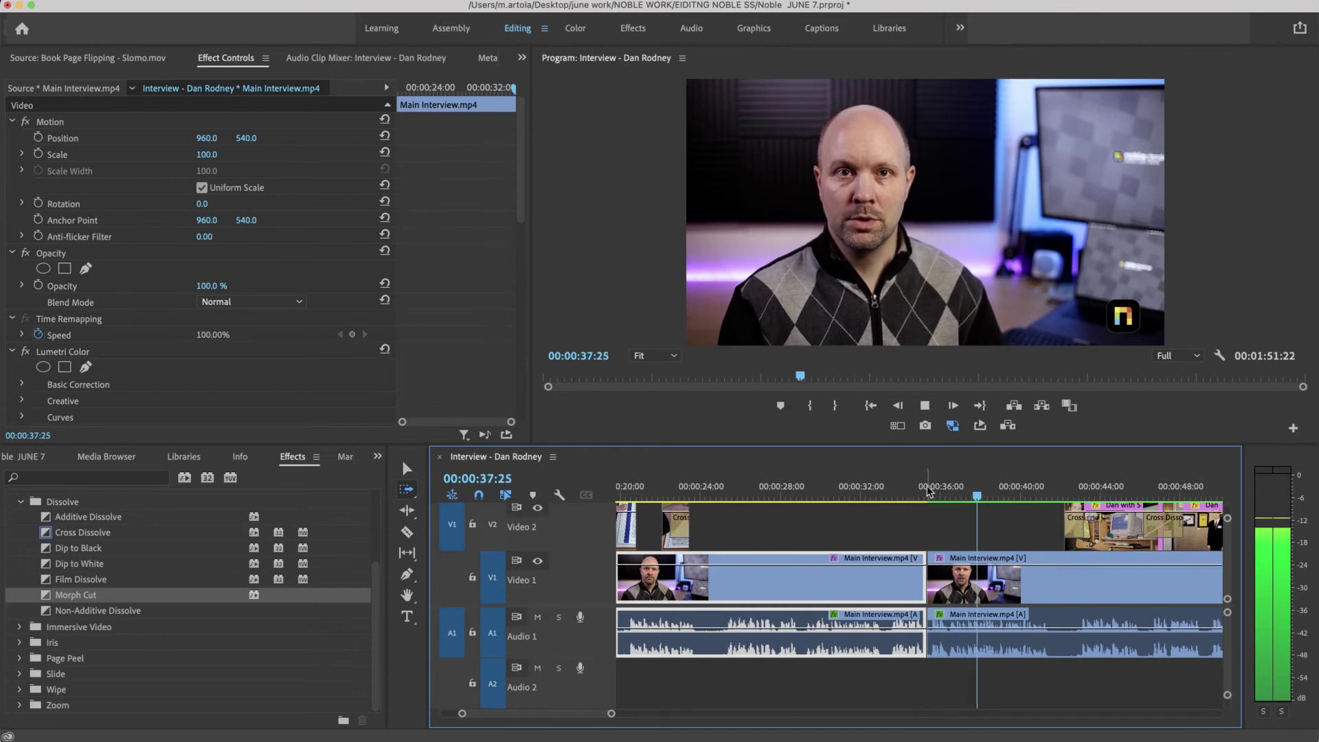
left_click_drag(928, 490, 913, 495)
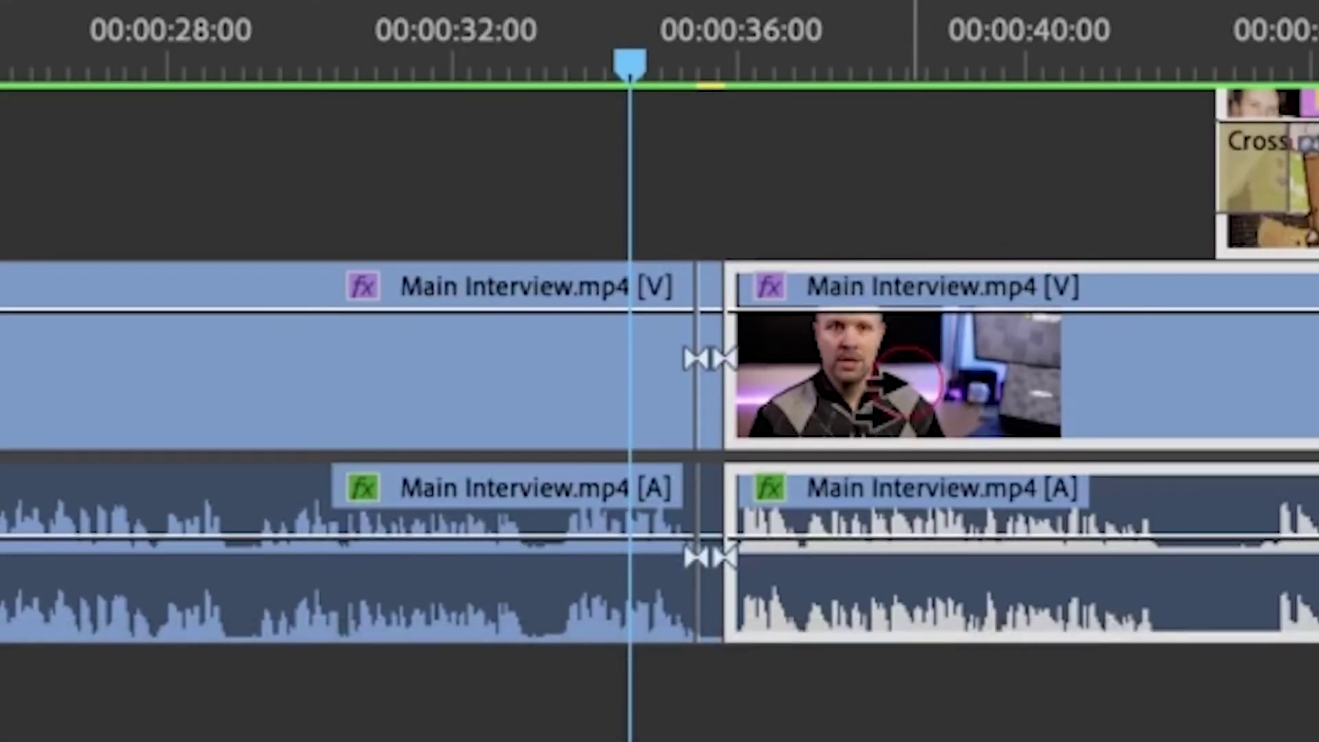
Turn off timeline snapping, undo the latest shift and move the clips after the pause 12 frames earlier over the pause segment.
left_click_drag(897, 389, 869, 400)
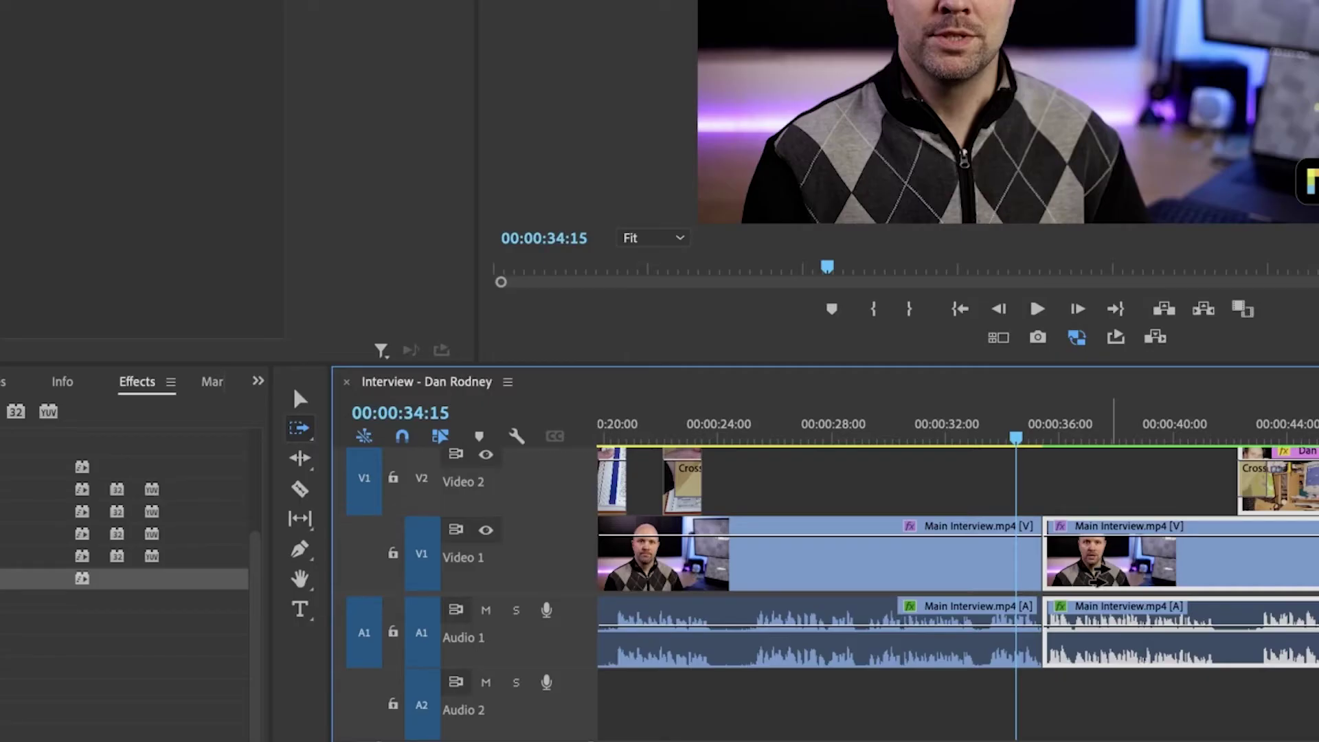
left_click(404, 438)
key("super+z")
key("super+z")
left_click_drag(1162, 558, 1146, 559)
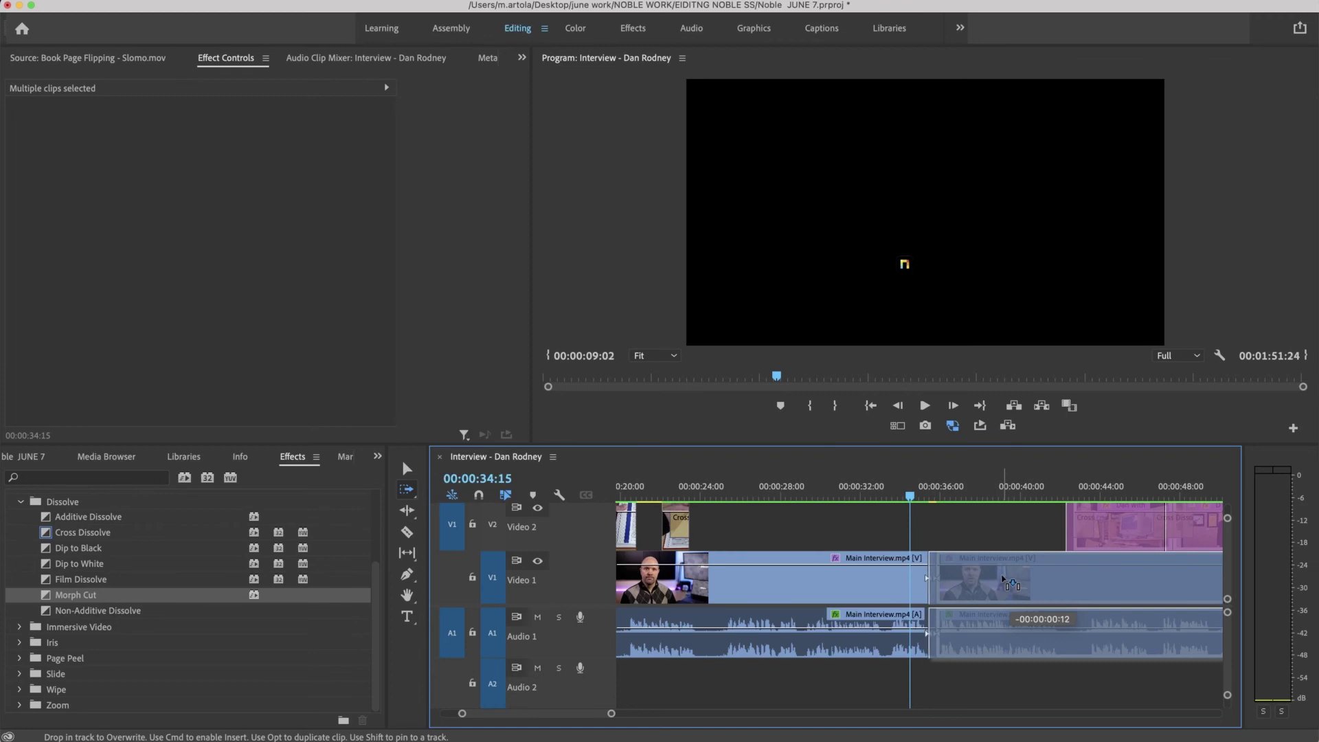
left_click_drag(1012, 585, 1010, 584)
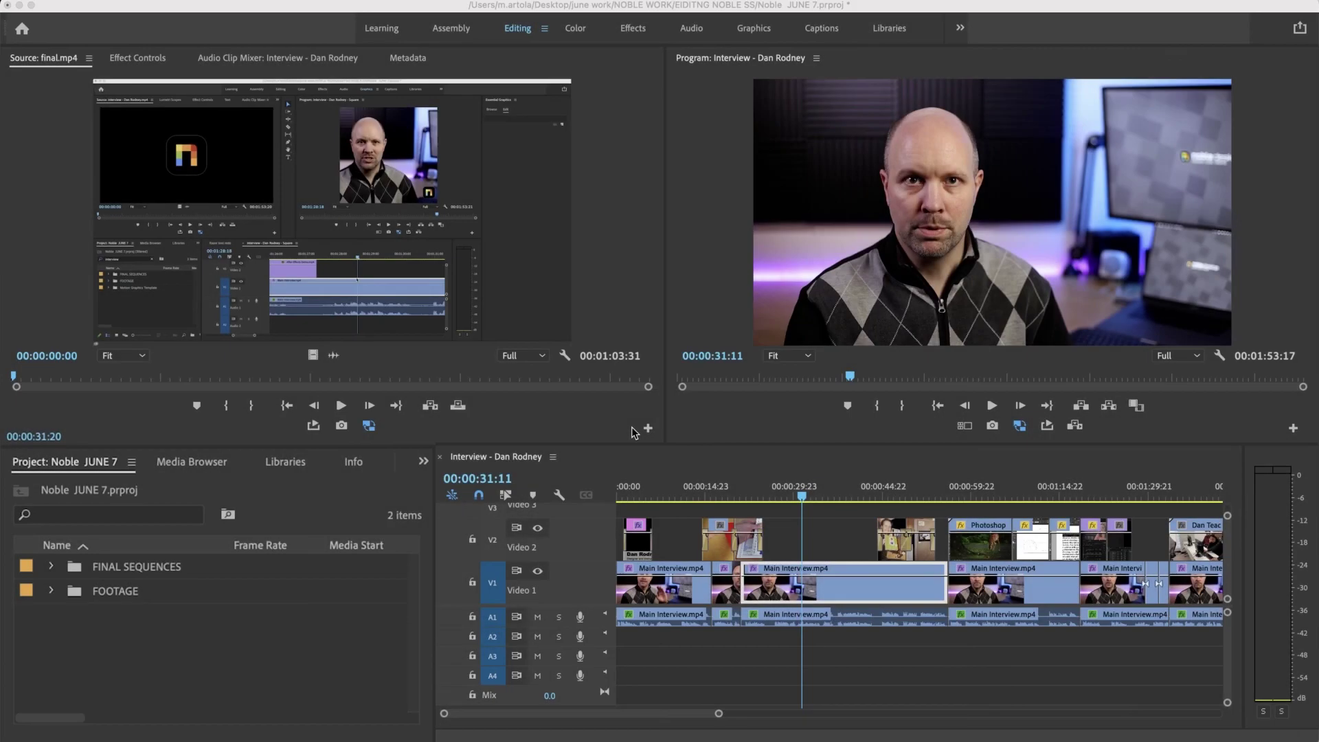
Add edits to the Main Interview.mp4 video clip on Video 1 at 00:00:32:16 and a few seconds further on.
left_click(800, 493)
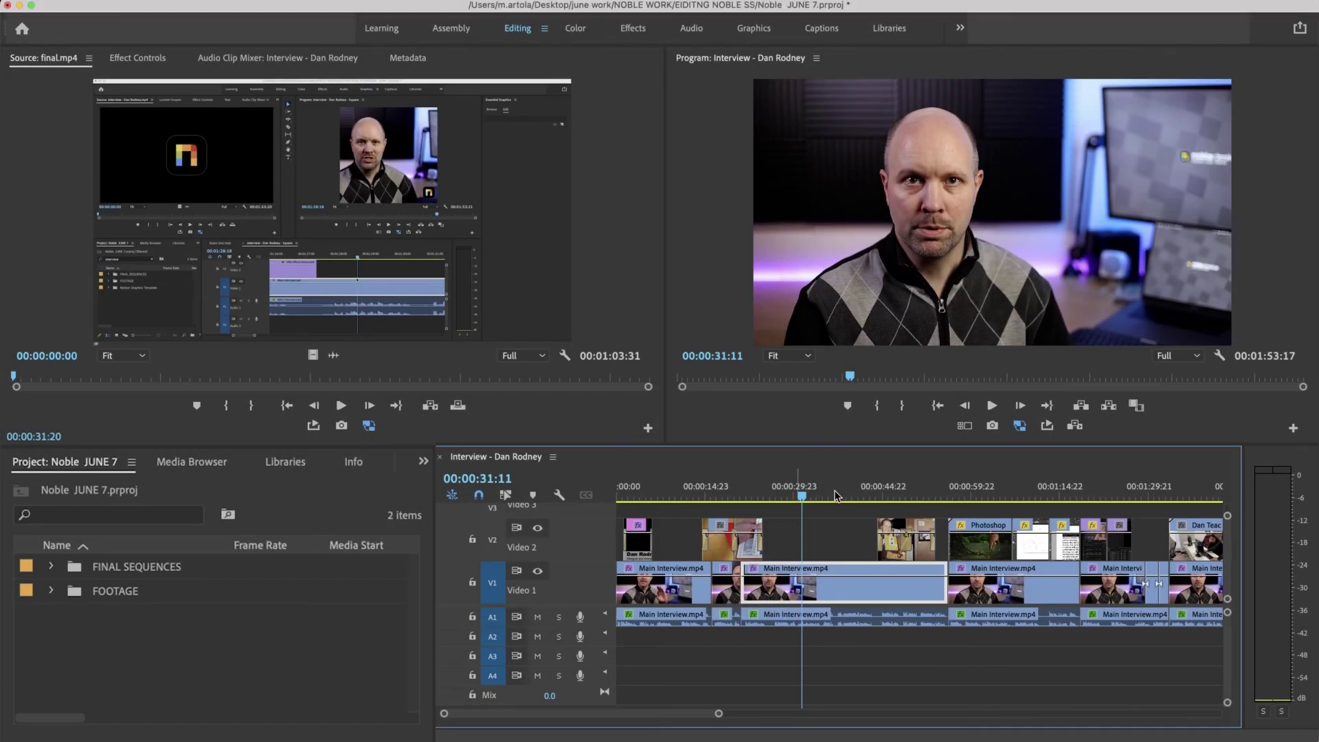
left_click_drag(836, 496, 813, 525)
key("super+k")
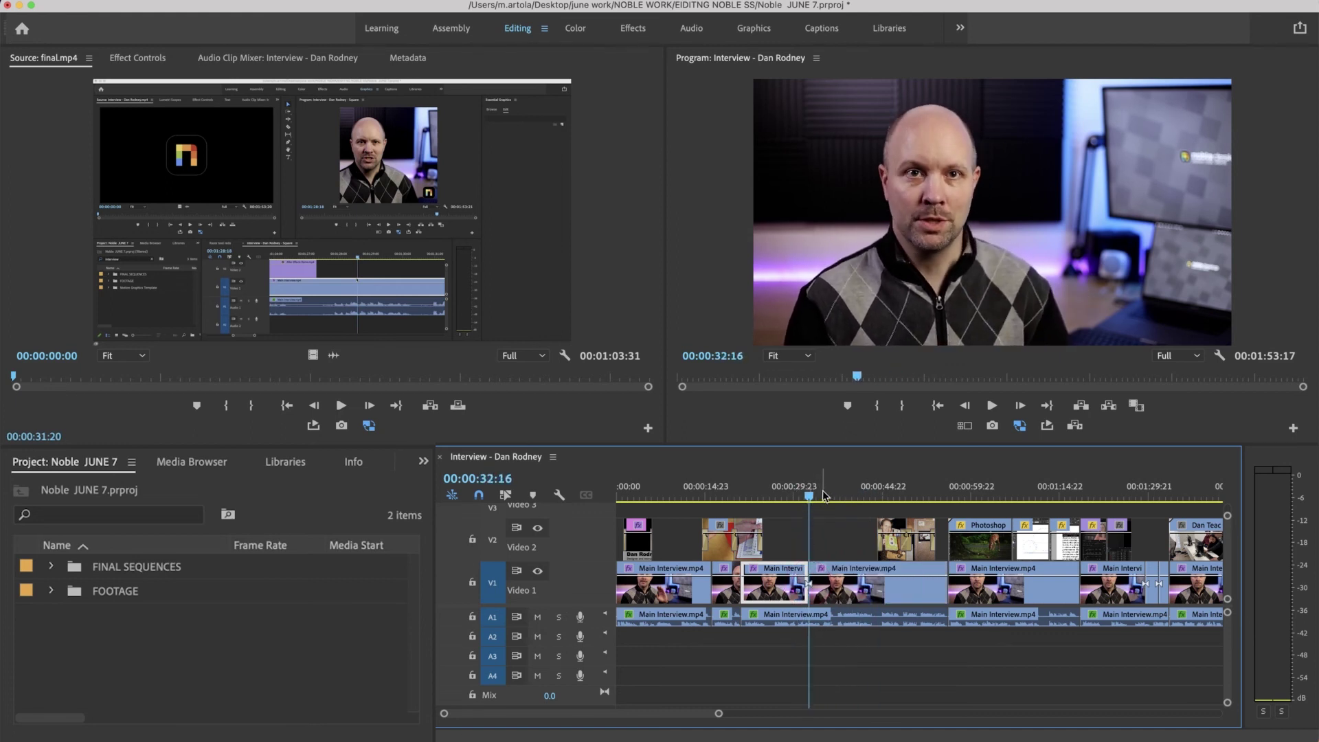
left_click(839, 491)
key("super+k")
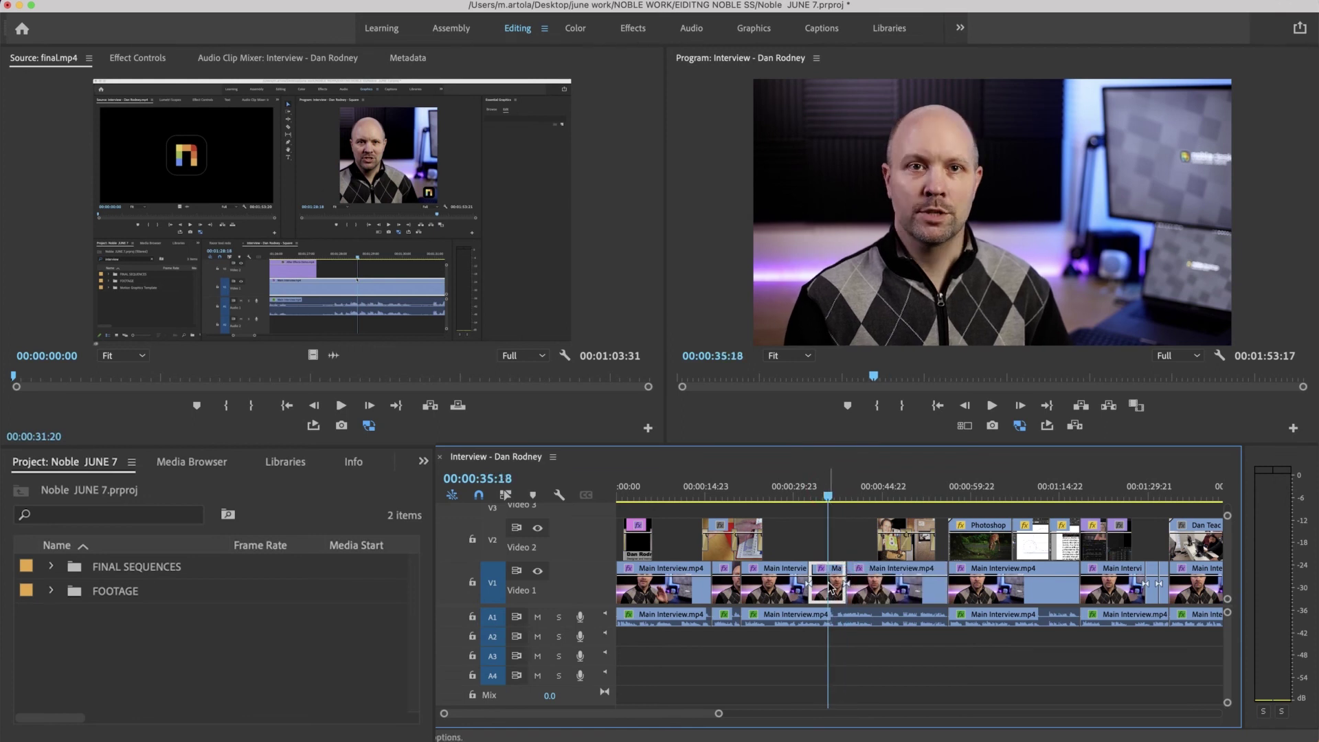
Scale the short middle Main Interview.mp4 segment on Video 1 to 202, set its horizontal position to 1306, and play across its start.
double_click(831, 587)
left_click(324, 59)
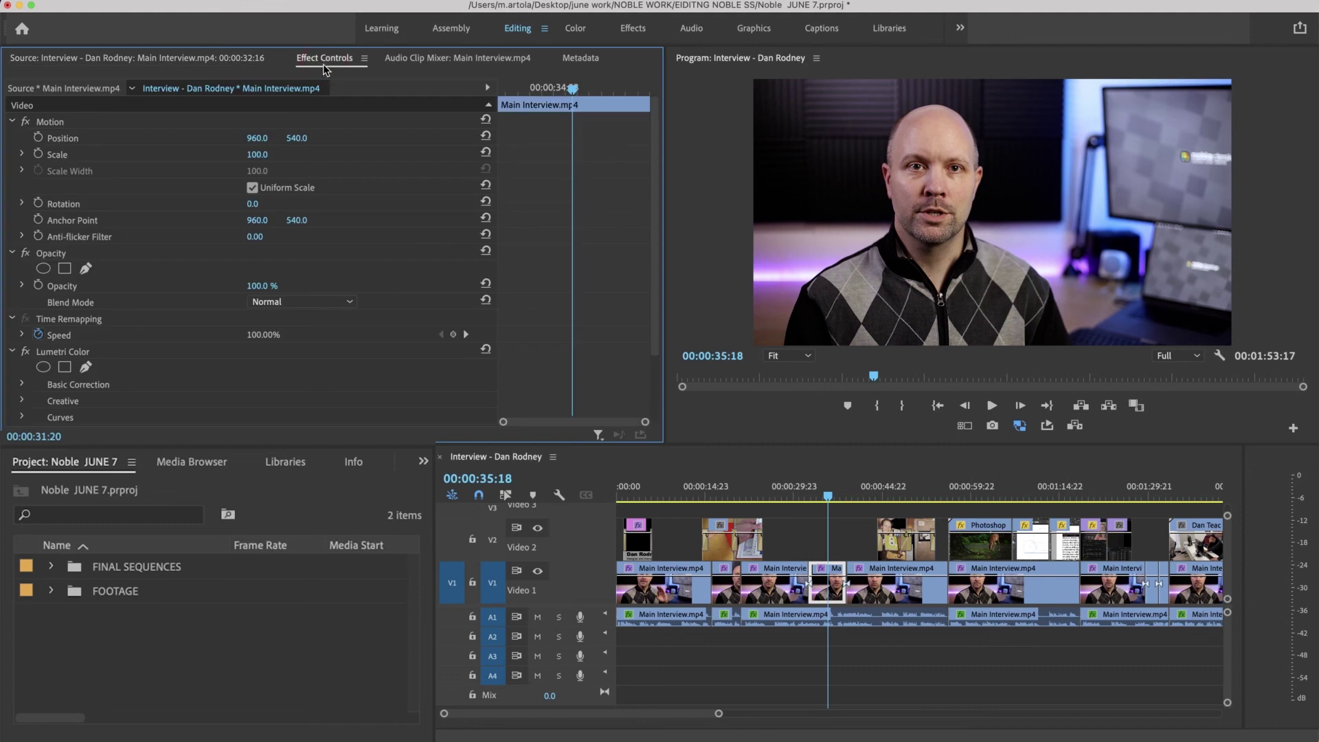
left_click_drag(257, 155, 333, 153)
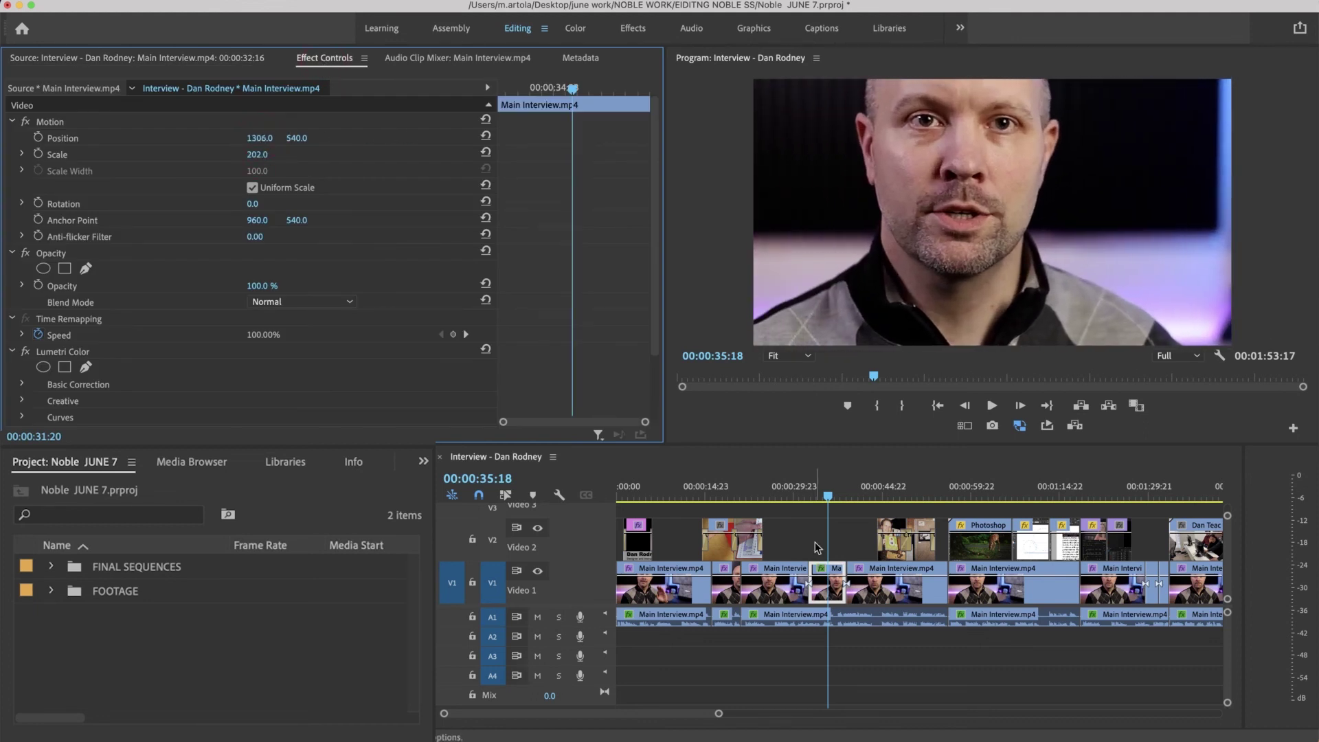
left_click_drag(807, 489, 802, 493)
key("space")
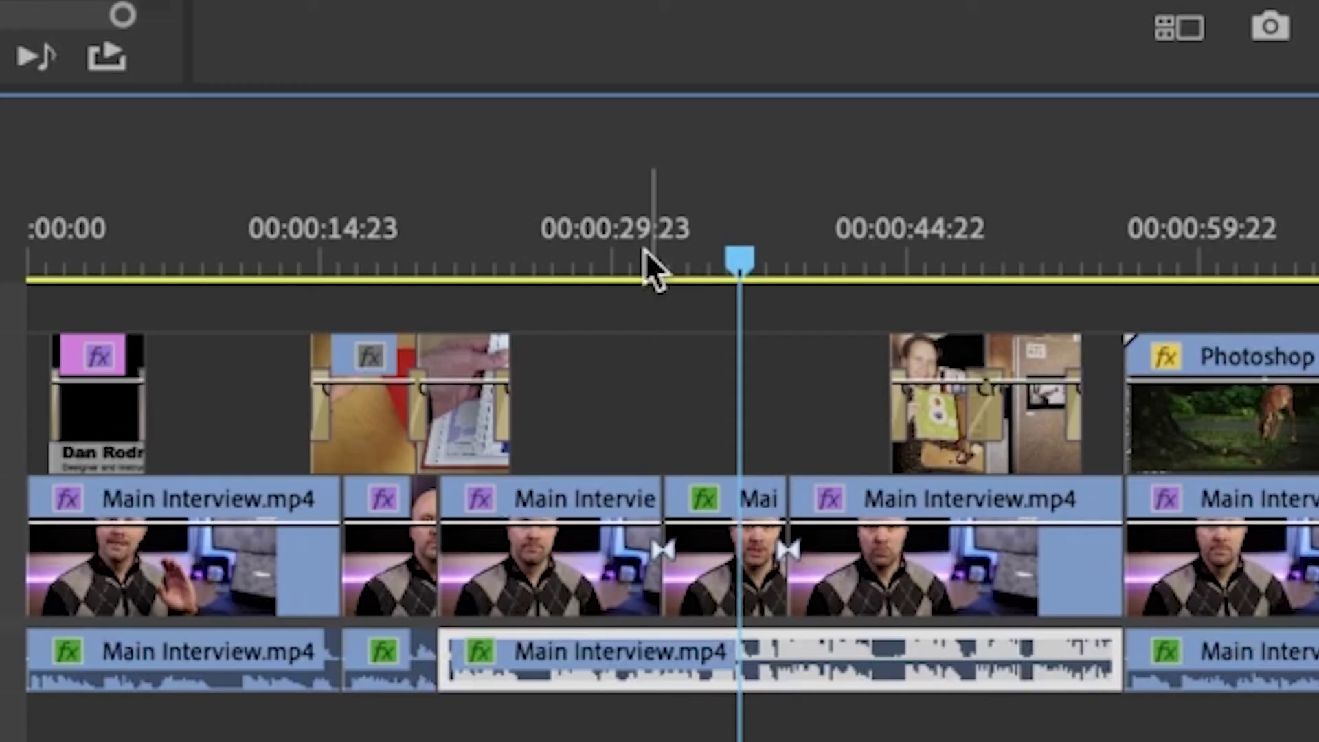
Play the enlarged segment, roll the edit at its end about 3 seconds earlier with the Rolling Edit tool, and play it again.
left_click(807, 495)
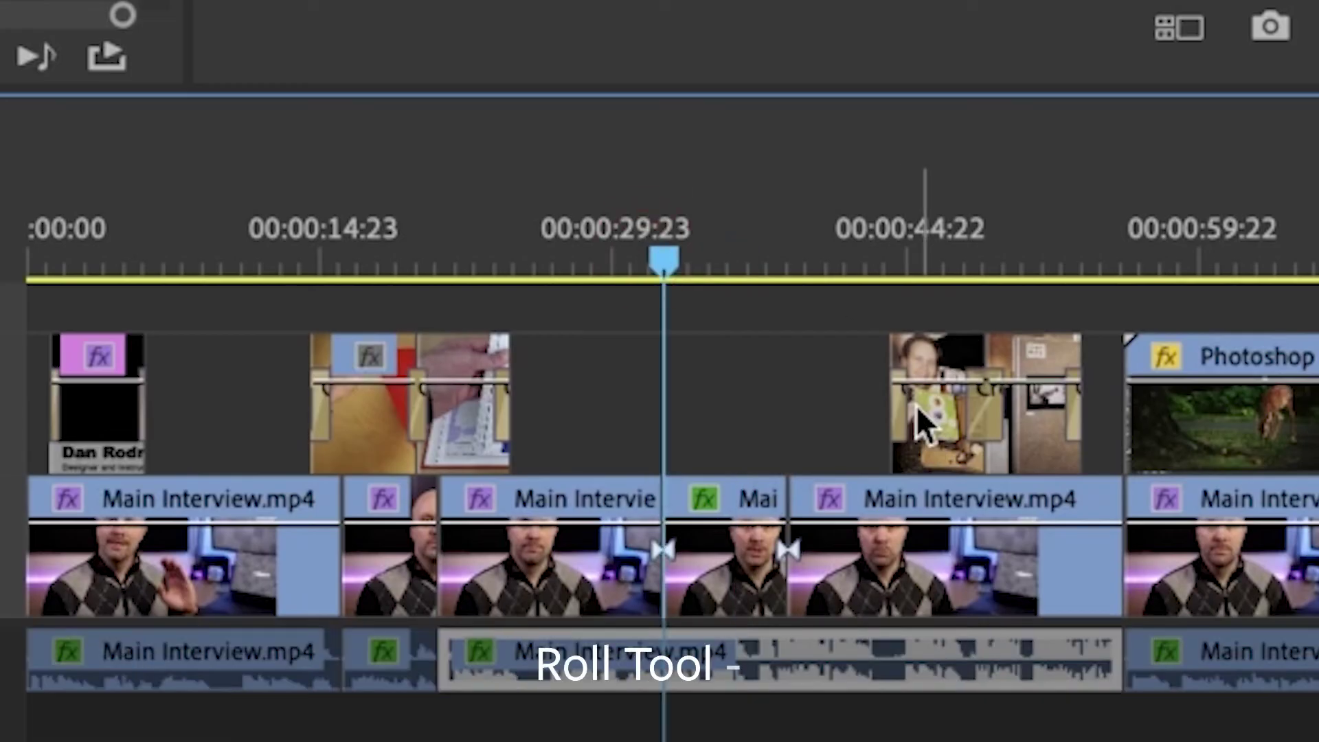
left_click(651, 259)
key("space")
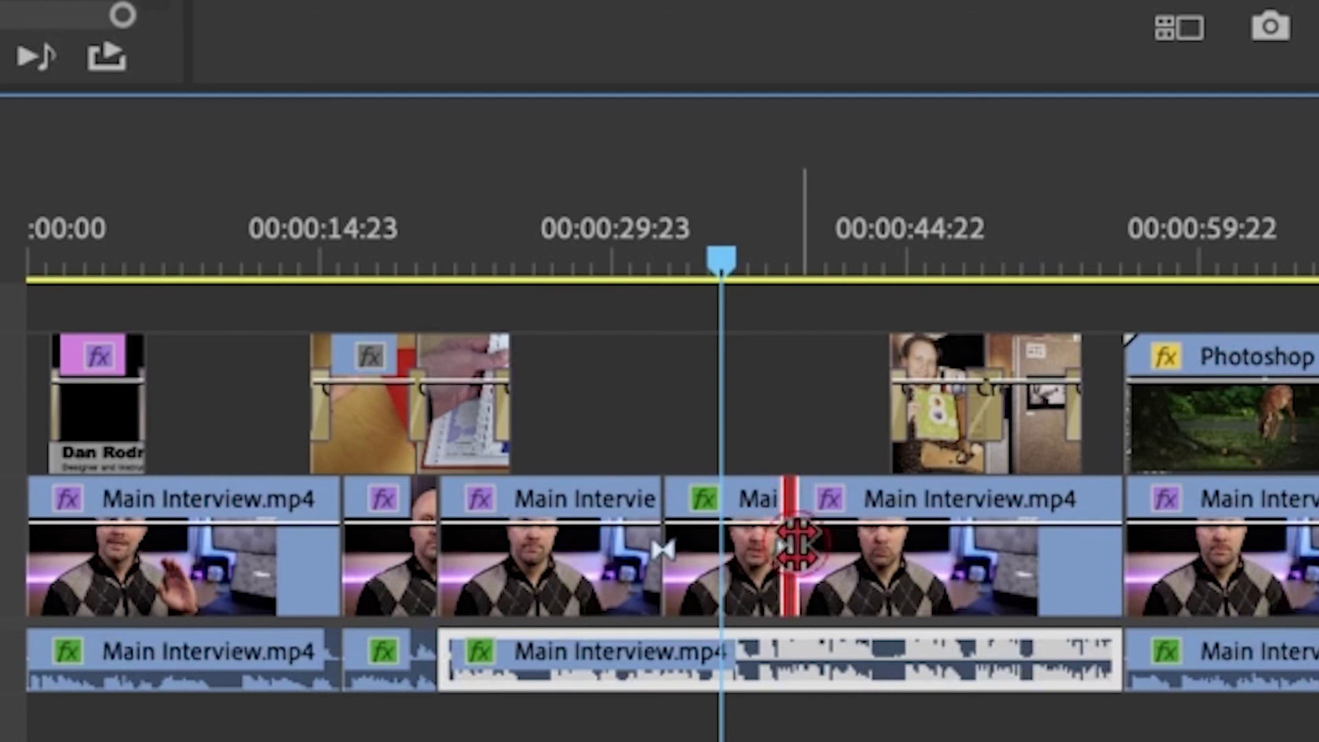
left_click_drag(789, 543, 735, 542)
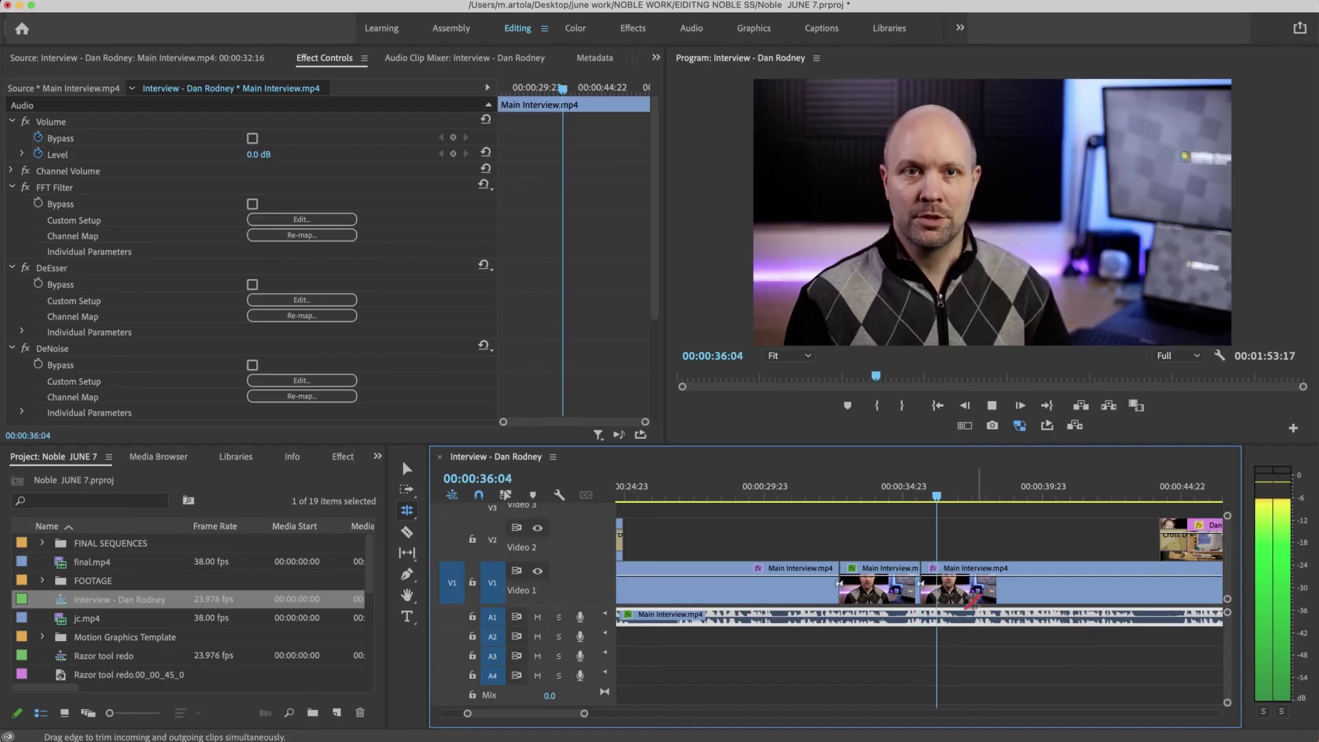
left_click(808, 490)
key("space")
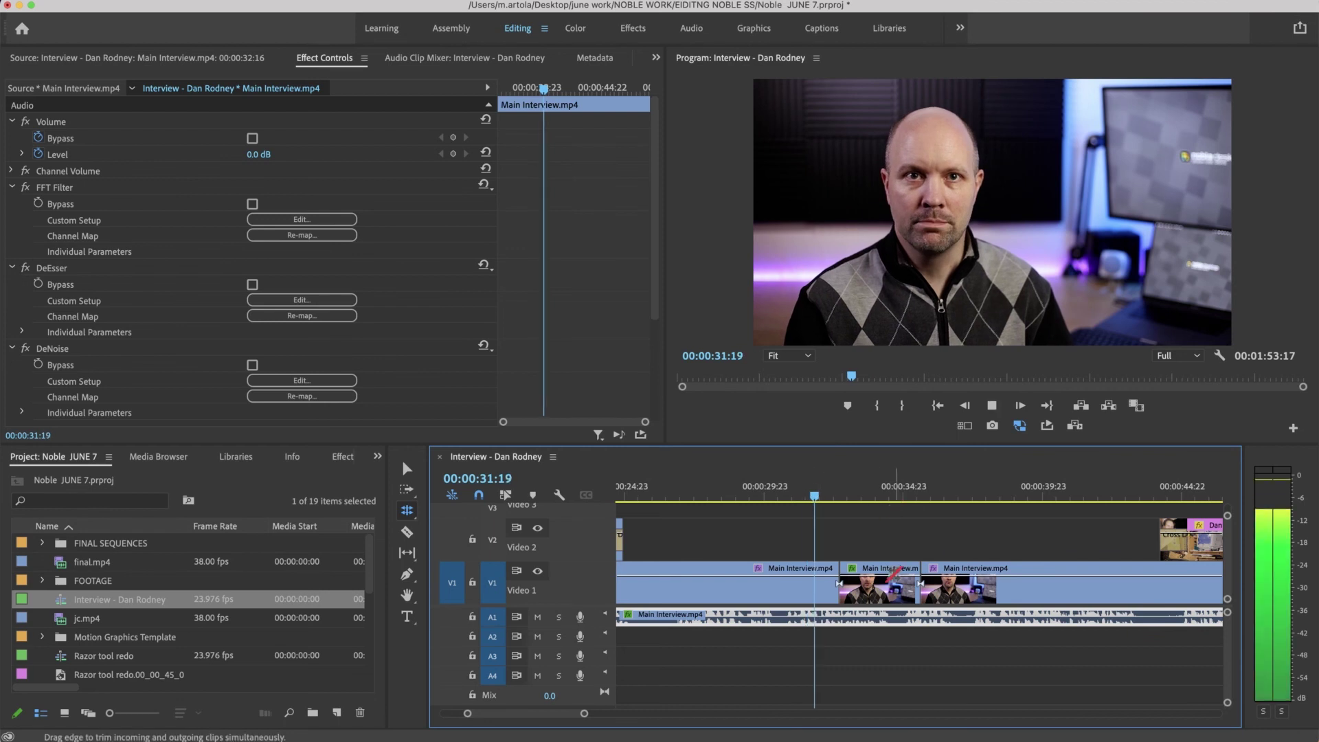
Roll the edit at the start of the enlarged segment later to 00:00:33:06 and play across it.
key("space")
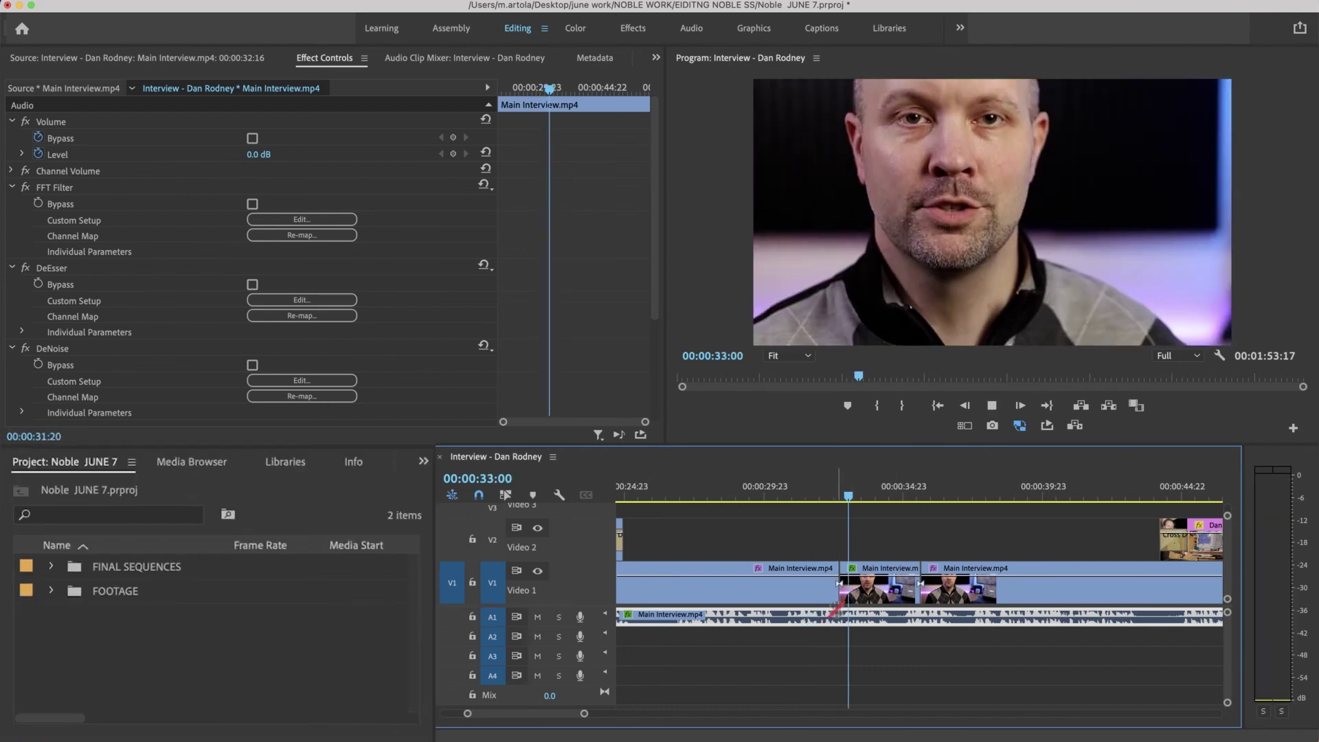
left_click_drag(840, 591, 856, 591)
left_click(797, 496)
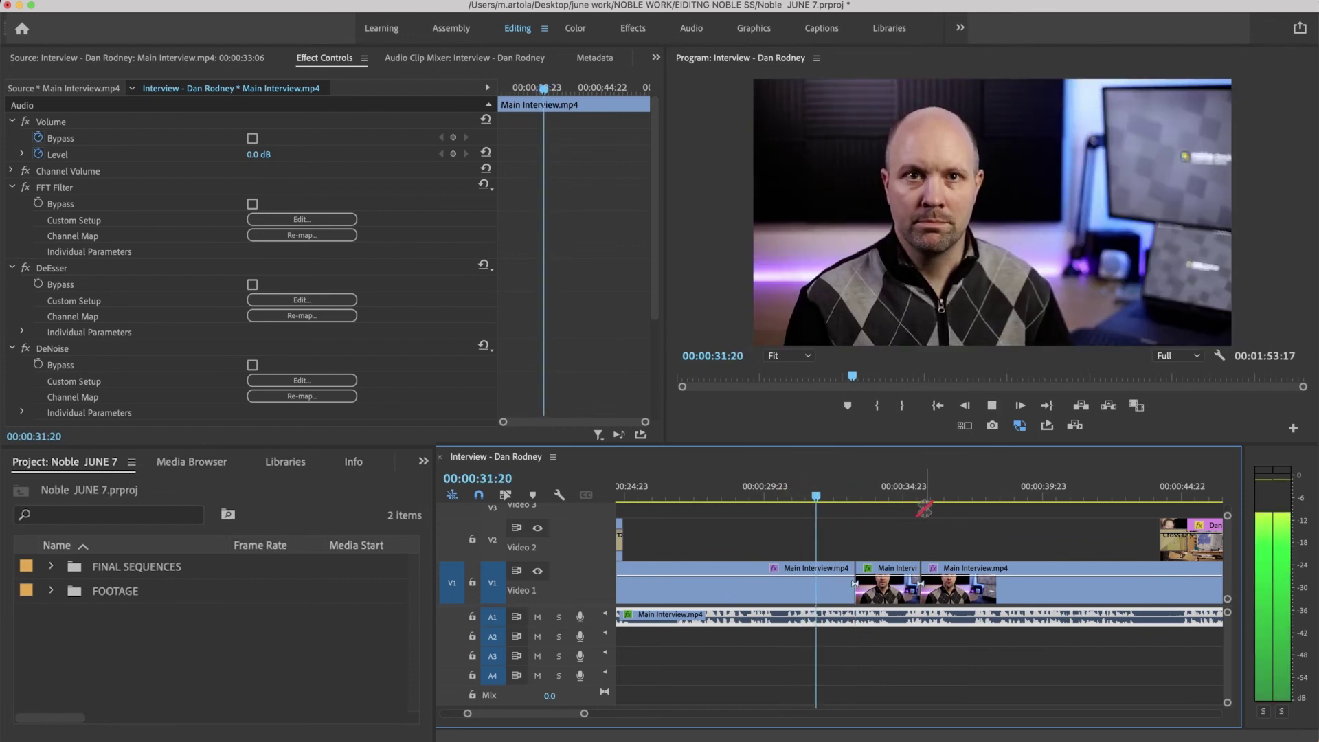